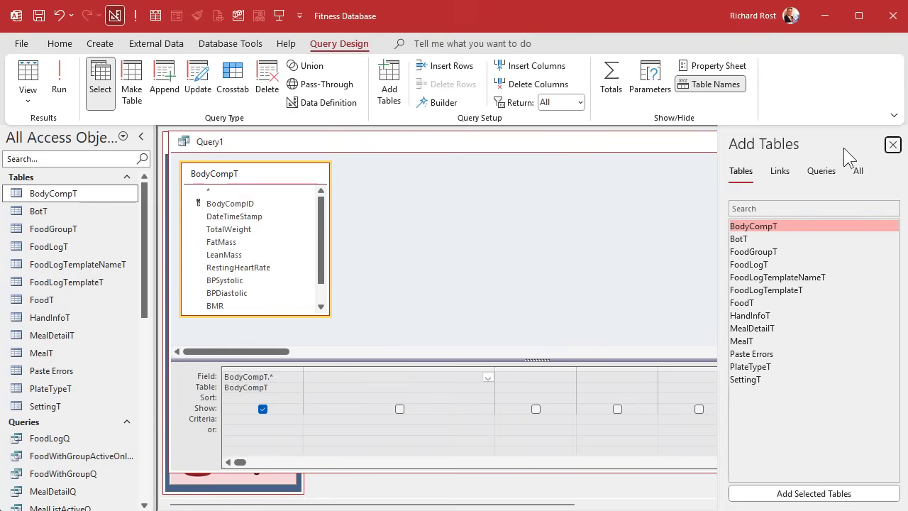
# Step: Add a calculated field to the query defined as BodyFatPct: (FatMass / TotalWeight) * 100
pyautogui.click(892, 144)
pyautogui.click(351, 378)
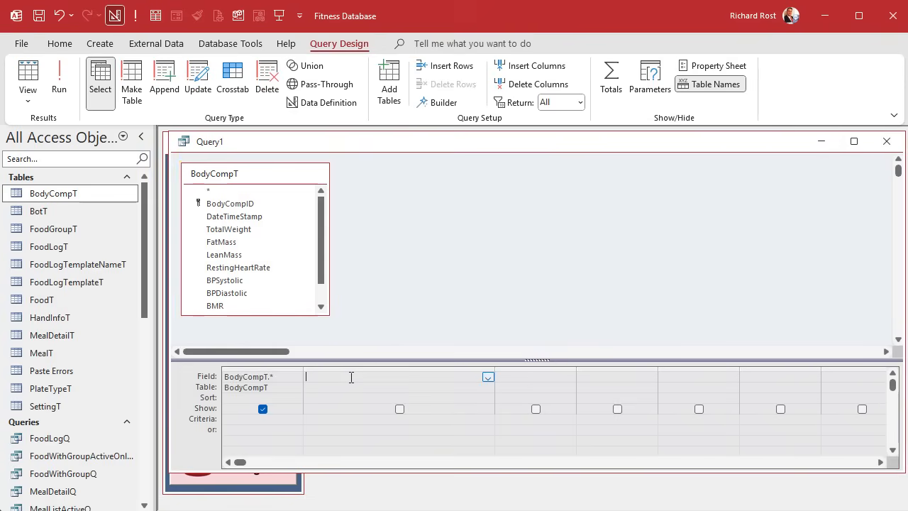
pyautogui.hotkey('shift', 'F2')
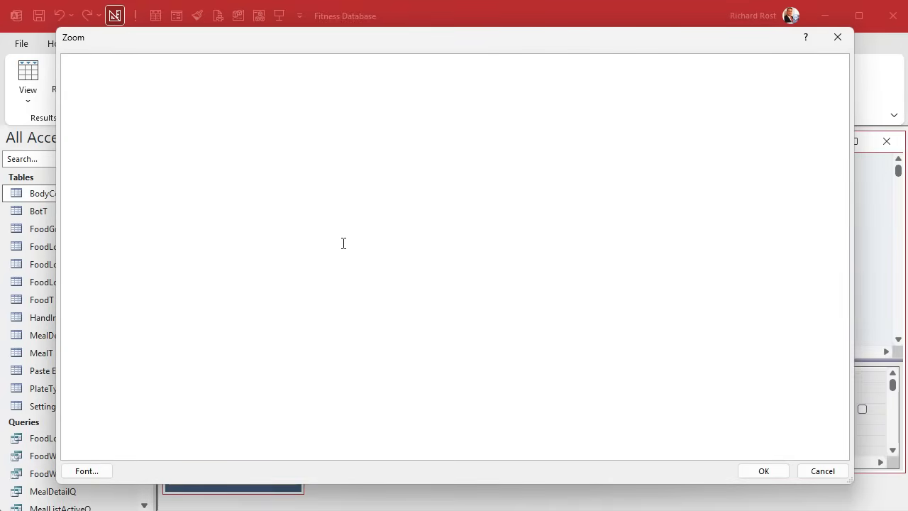
pyautogui.write('BodyFatPct:')
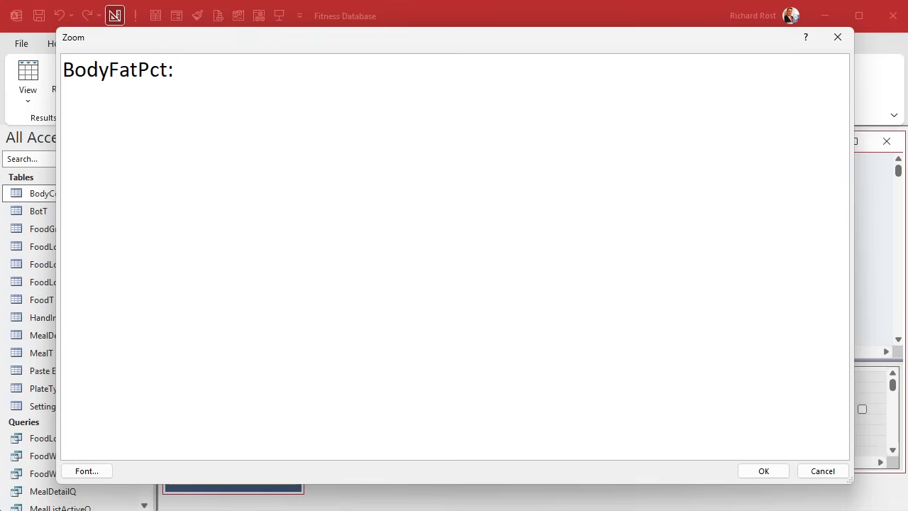
pyautogui.write(' (FatMas')
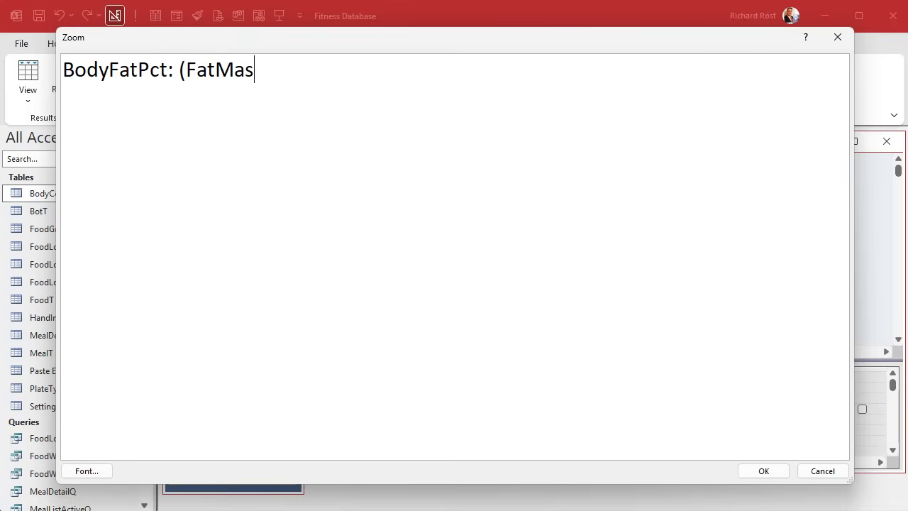
pyautogui.write('s / TotalWeig')
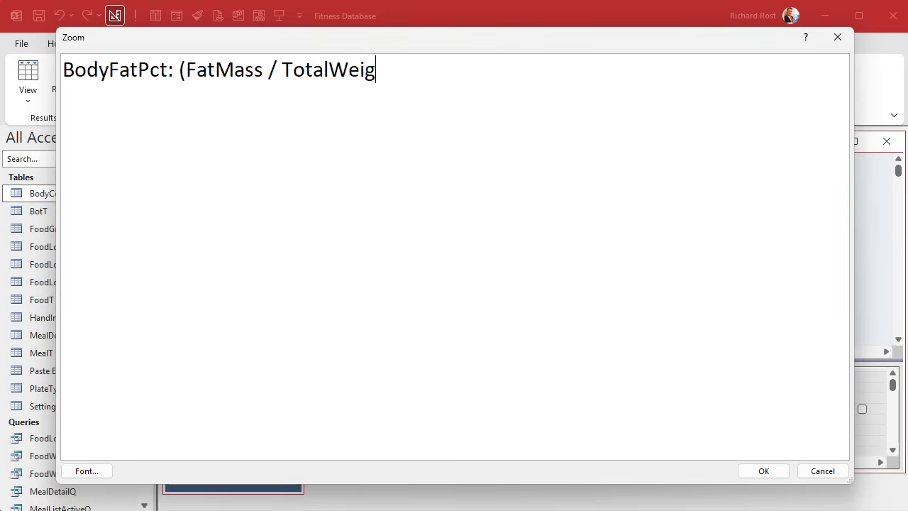
pyautogui.write('ht) * 100')
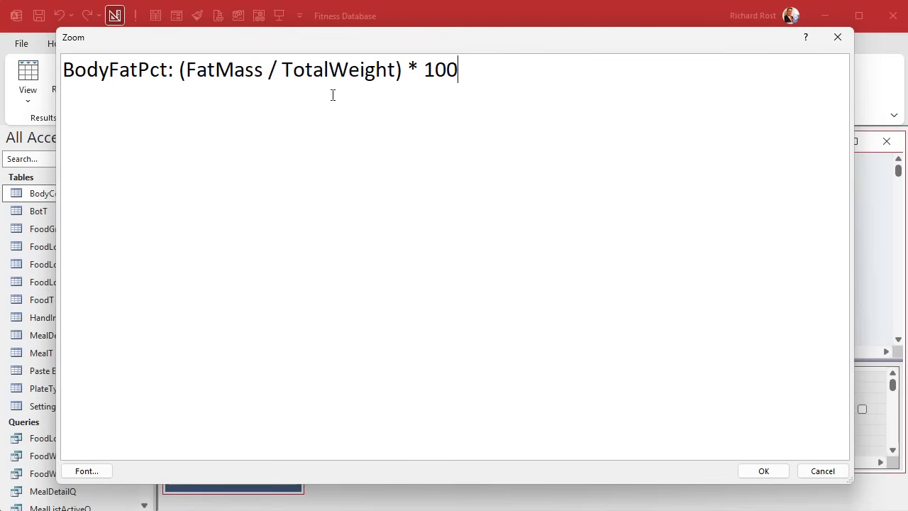
pyautogui.click(763, 470)
# Step: Save the query as BodyCompQ and run it
pyautogui.hotkey('ctrl', 's')
pyautogui.write('BodyCompQ')
pyautogui.press('Return')
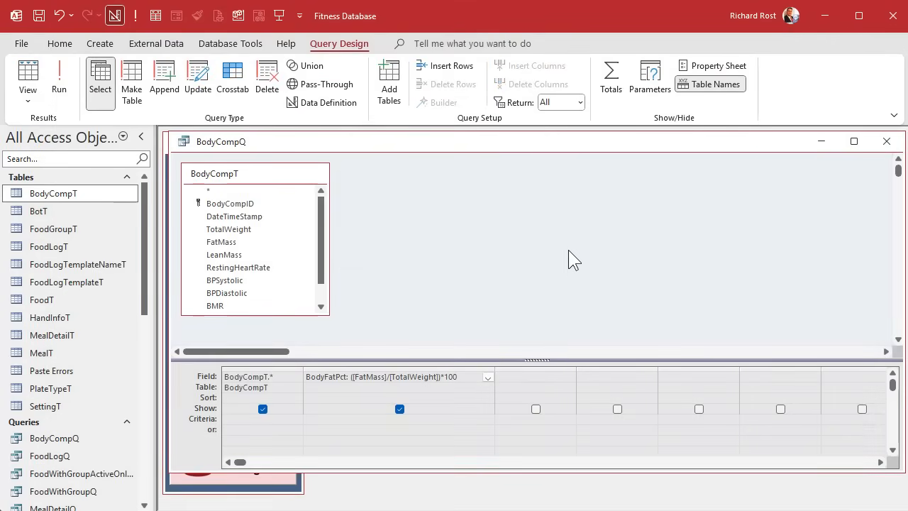
pyautogui.click(60, 82)
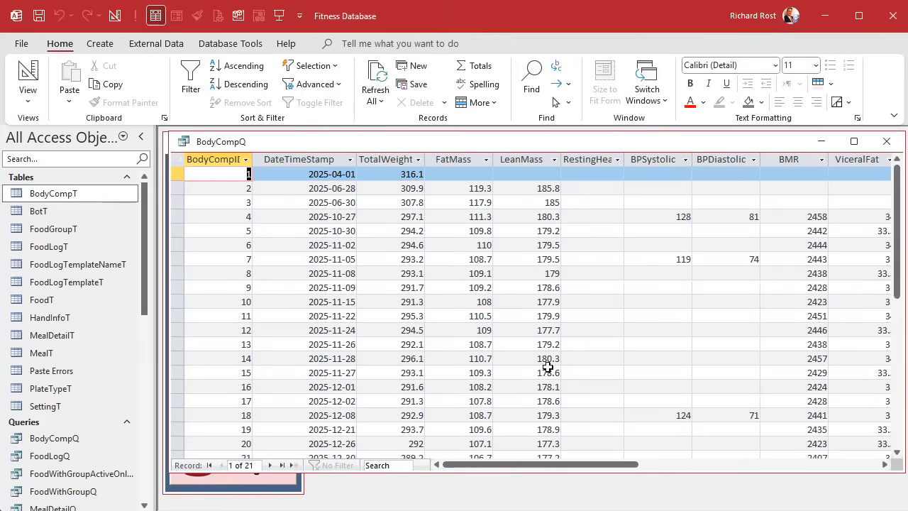
# Step: Widen the BodyFatPct column enough to show its full values and move it between FatMass and LeanMass
pyautogui.moveTo(546, 466); pyautogui.dragTo(656, 465)
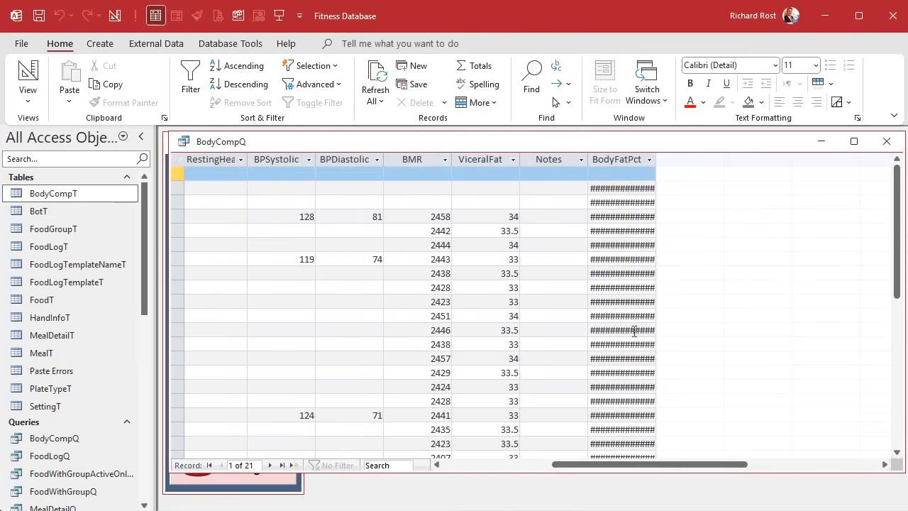
pyautogui.moveTo(655, 159); pyautogui.dragTo(714, 152)
pyautogui.click(651, 159)
pyautogui.moveTo(658, 158); pyautogui.dragTo(496, 164)
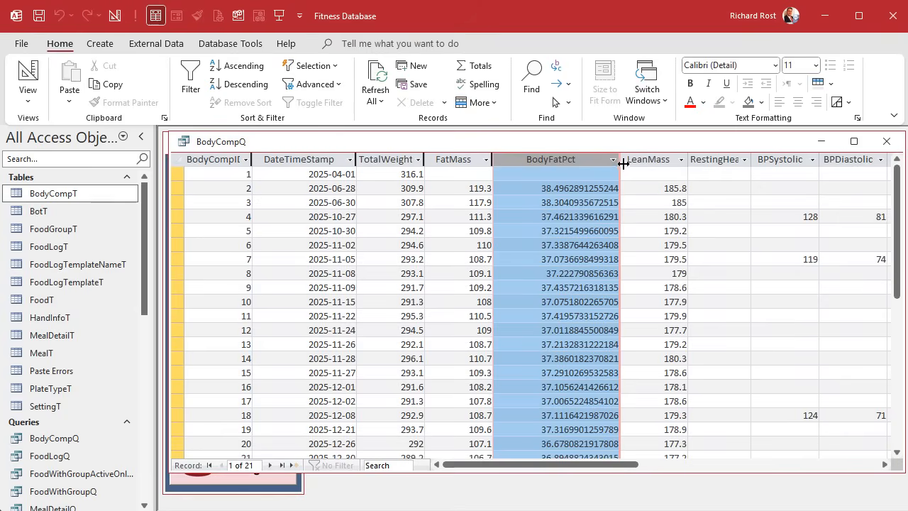
pyautogui.moveTo(621, 161); pyautogui.dragTo(589, 158)
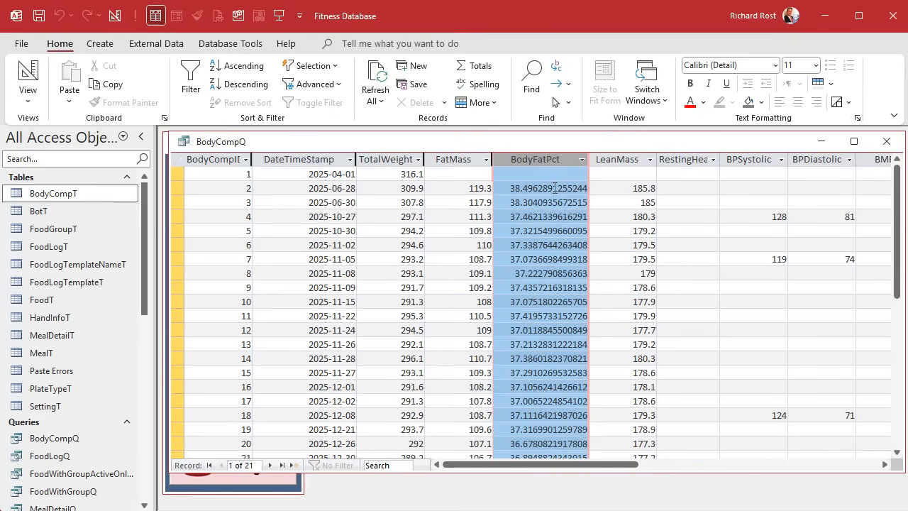
pyautogui.moveTo(550, 386); pyautogui.dragTo(553, 427)
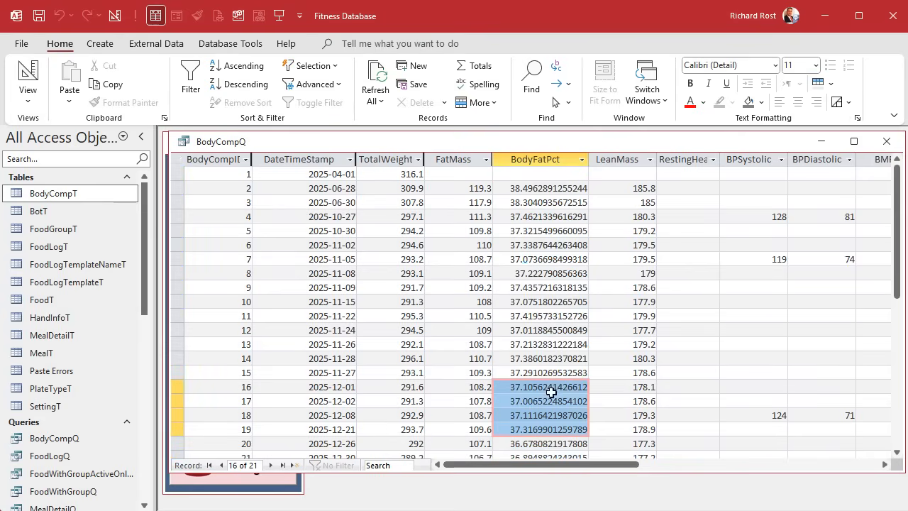
pyautogui.click(539, 232)
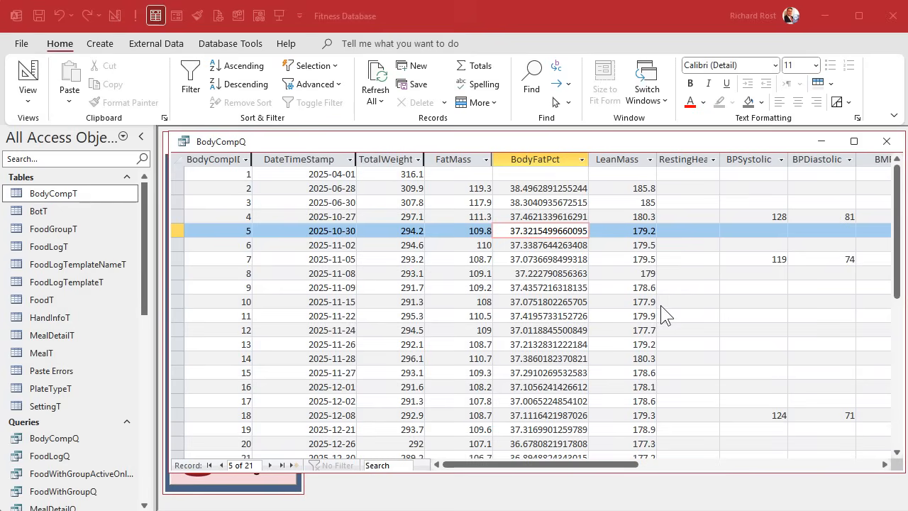
# Step: Return BodyCompQ to Design View and examine the FatMass and TotalWeight references in the BodyFatPct expression
pyautogui.rightClick(449, 142)
pyautogui.click(499, 217)
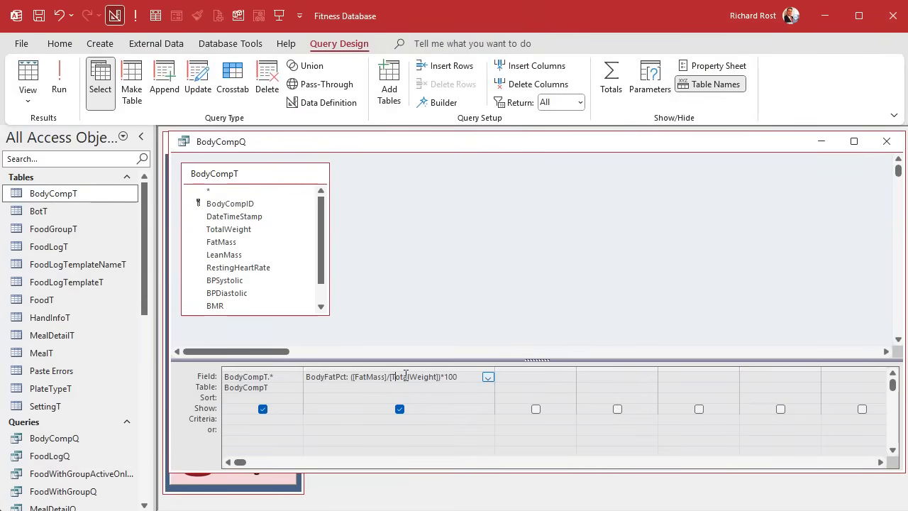
pyautogui.hotkey('shift', 'F2')
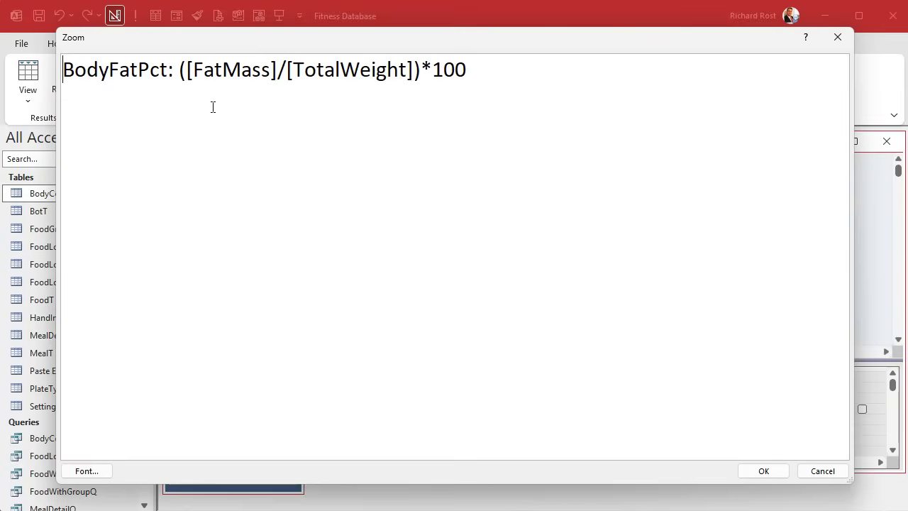
pyautogui.click(192, 75)
pyautogui.doubleClick(239, 69)
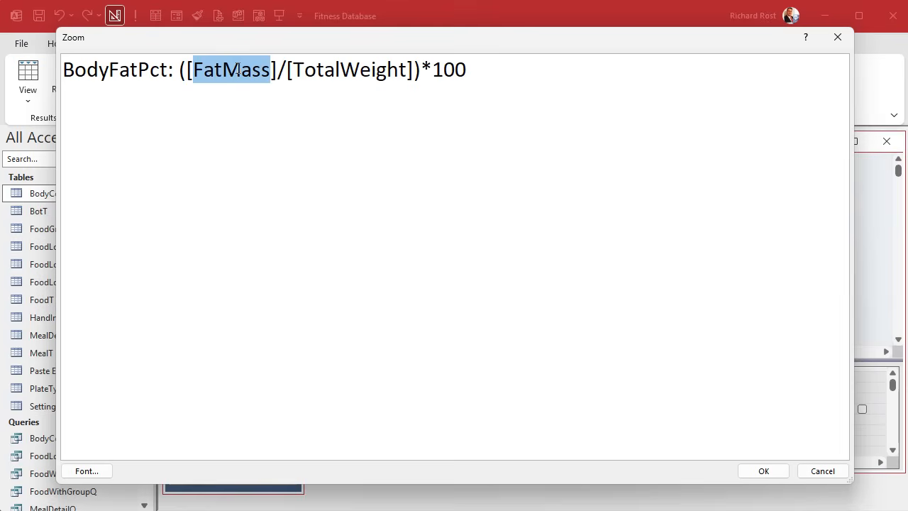
pyautogui.doubleClick(335, 71)
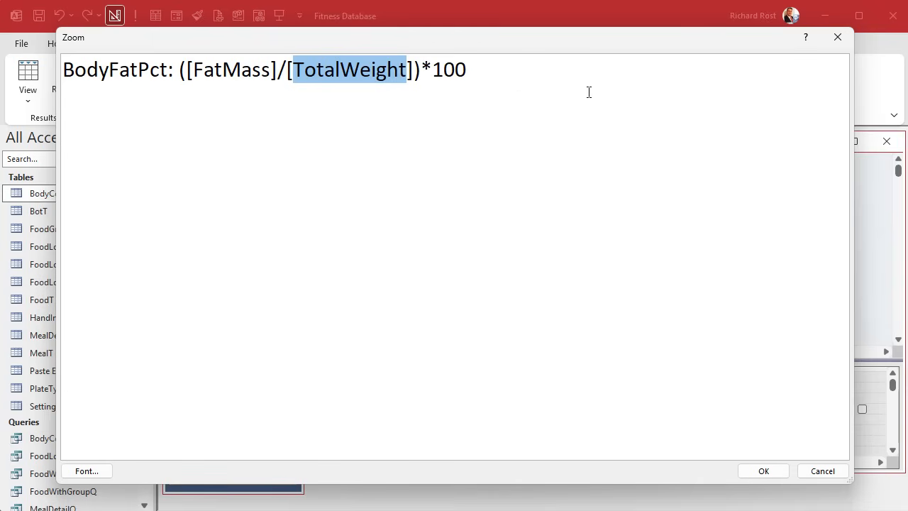
pyautogui.doubleClick(243, 75)
pyautogui.doubleClick(326, 75)
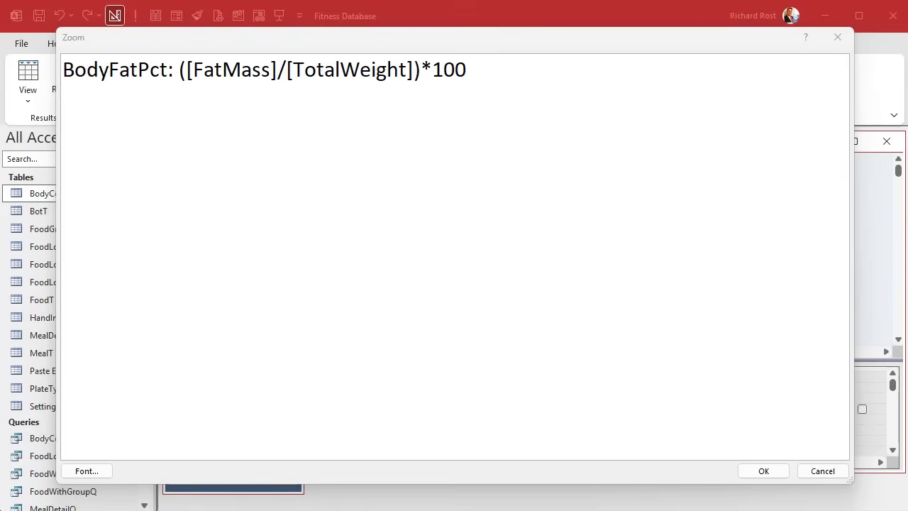
pyautogui.click(834, 37)
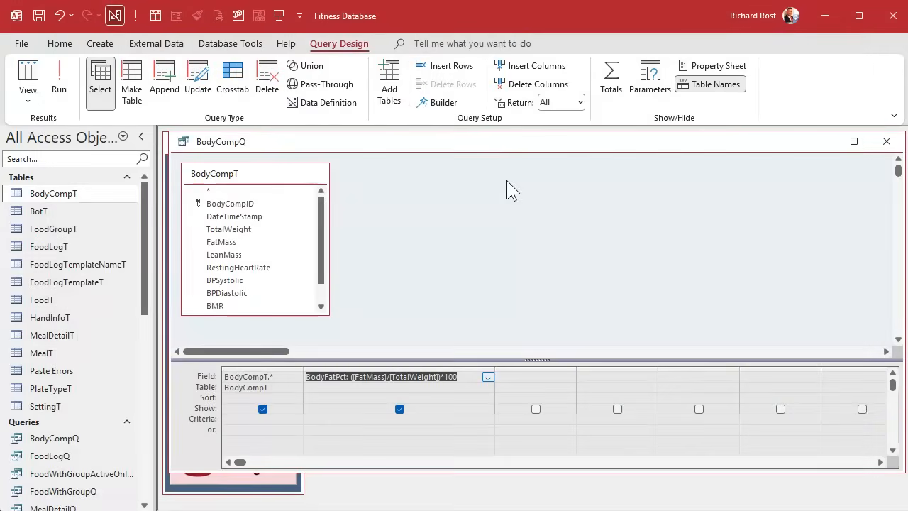
# Step: Close the BodyCompQ query and save its design changes
pyautogui.click(887, 141)
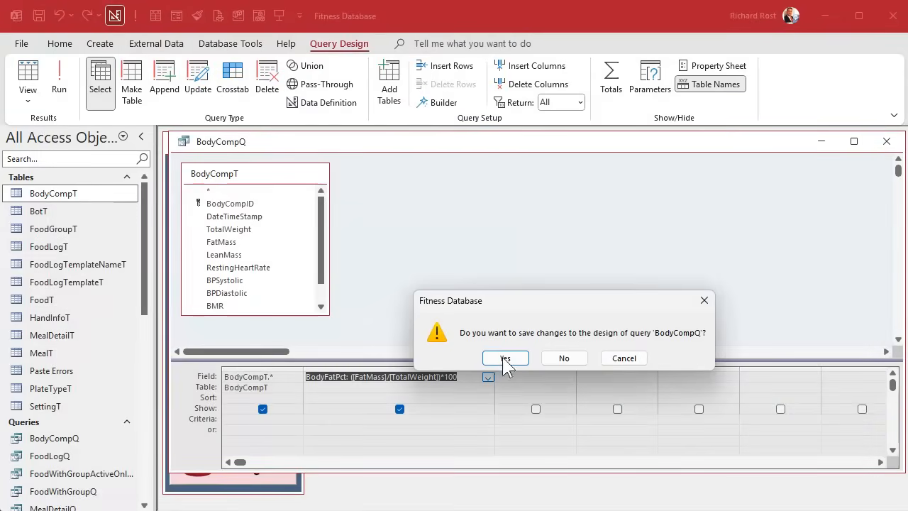
pyautogui.click(496, 361)
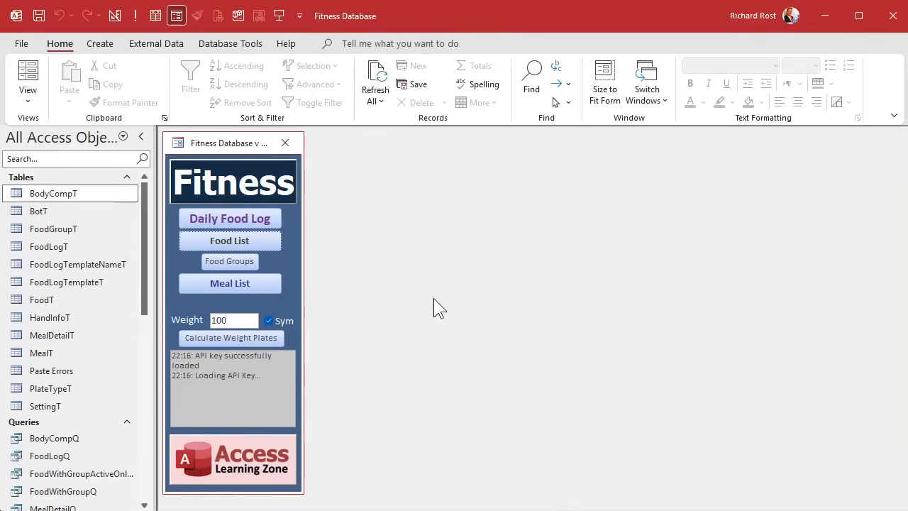
# Step: In the BodyCompT table design, give TotalWeight the validation rule >0 and the validation text "Weight cannot be 0 or less"
pyautogui.rightClick(56, 193)
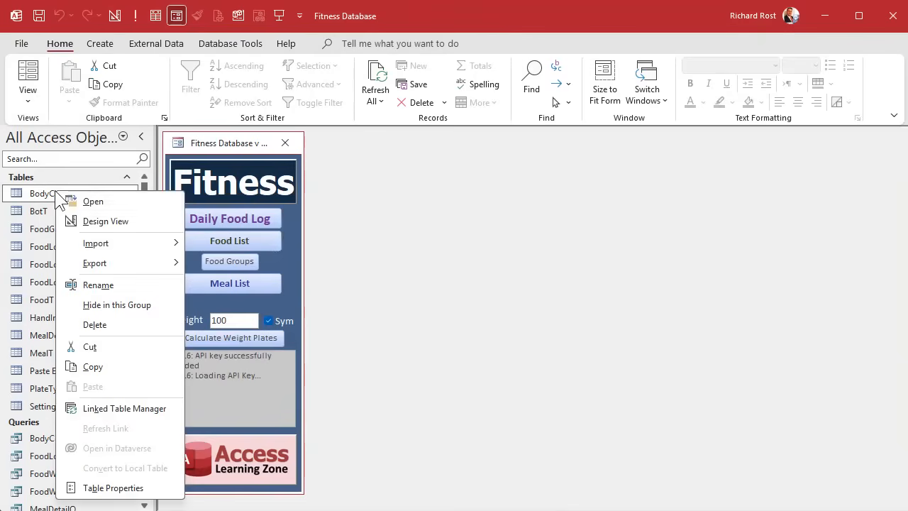
pyautogui.click(105, 222)
pyautogui.click(259, 227)
pyautogui.click(293, 406)
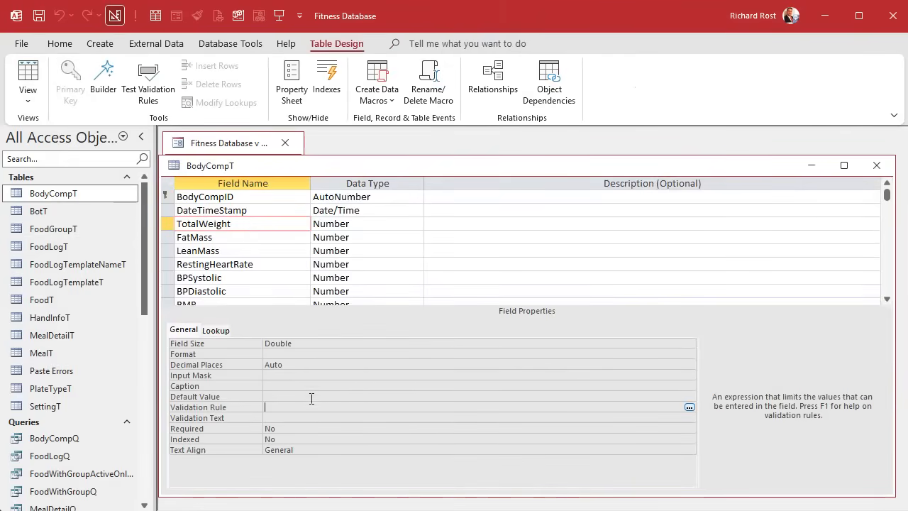
pyautogui.write('>0')
pyautogui.press('Return')
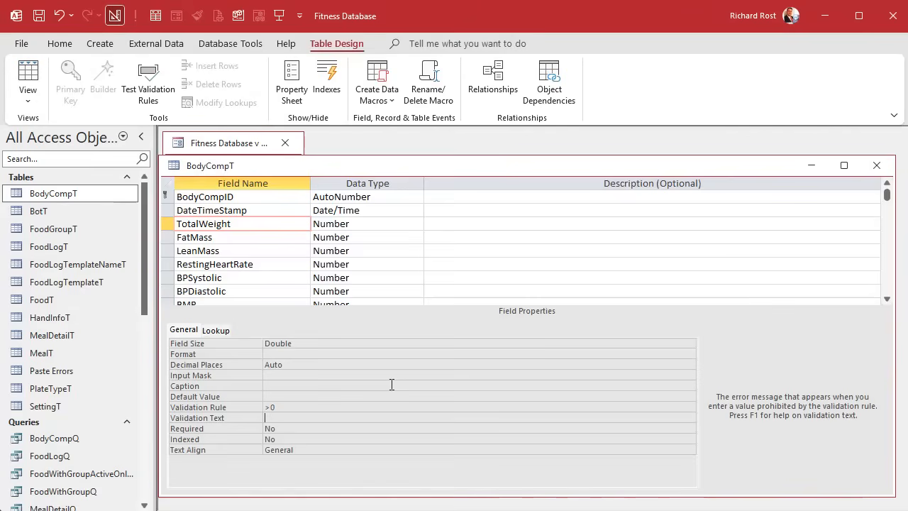
pyautogui.write('Weight cannot be 0 or less')
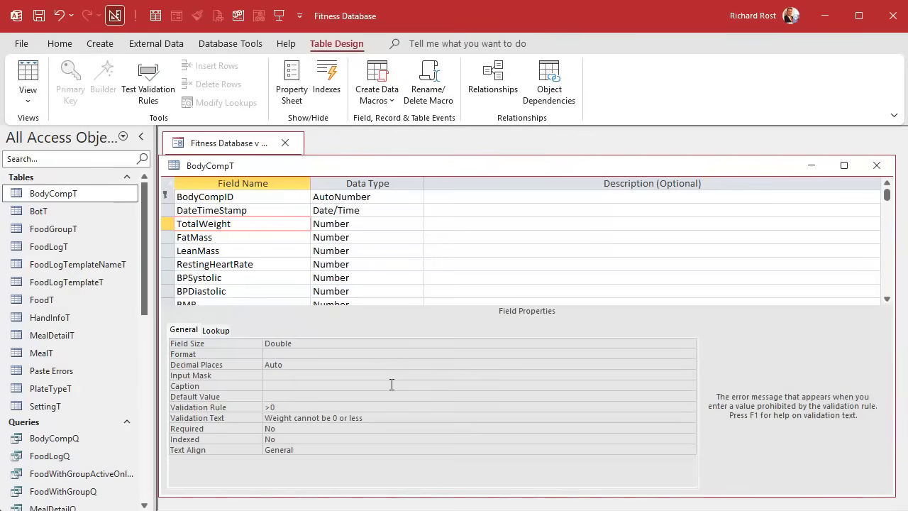
# Step: Give the FatMass field the validation rule >0 and reuse the weight message as "Fat mass cannot be 0 or less"
pyautogui.hotkey('shift', 'Home')
pyautogui.hotkey('ctrl', 'c')
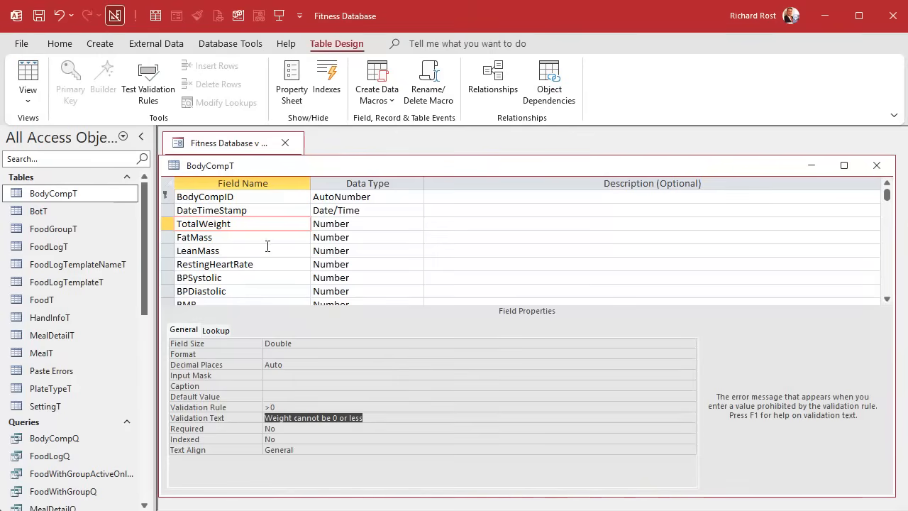
pyautogui.click(250, 236)
pyautogui.click(298, 395)
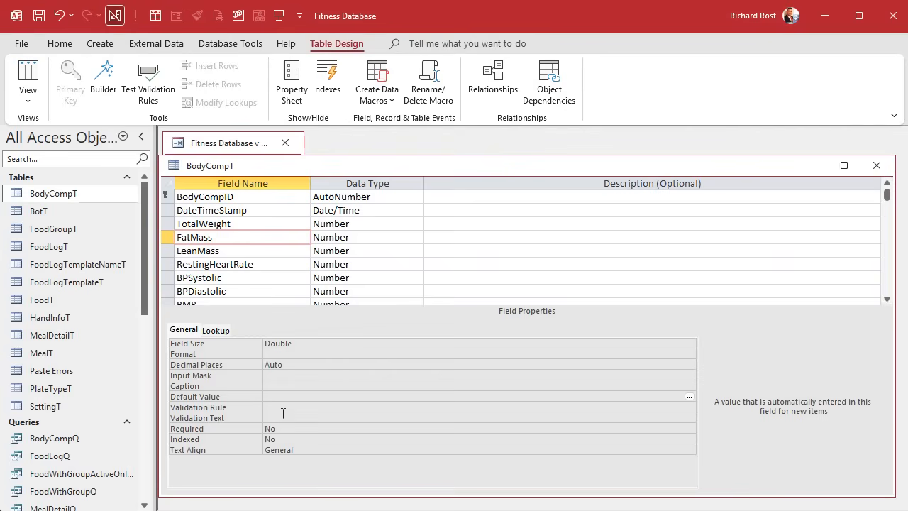
pyautogui.click(288, 406)
pyautogui.write('>0')
pyautogui.press('Return')
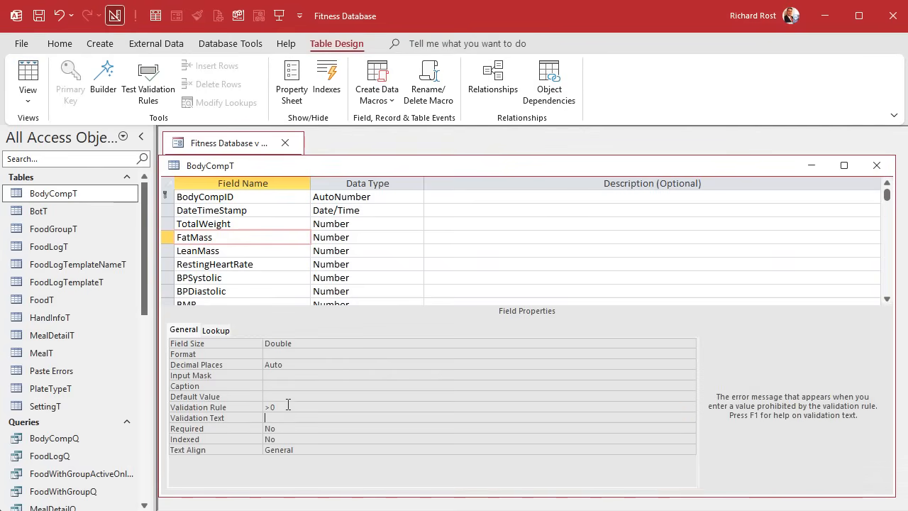
pyautogui.hotkey('ctrl', 'v')
pyautogui.press('Home')
pyautogui.hotkey('ctrl', 'shift', 'Right')
pyautogui.write('Fat mass')
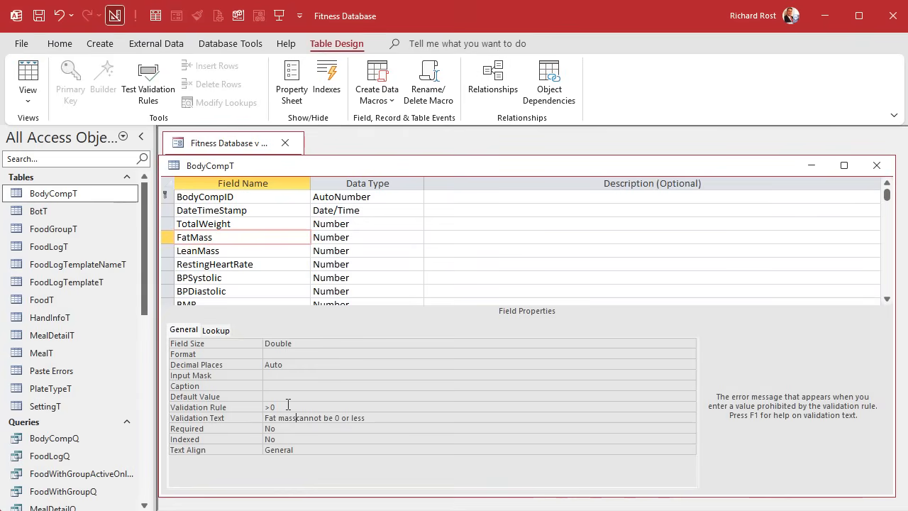
# Step: Give the LeanMass field the validation rule >0 and the validation text "Lean mass cannot be 0 or less"
pyautogui.click(239, 251)
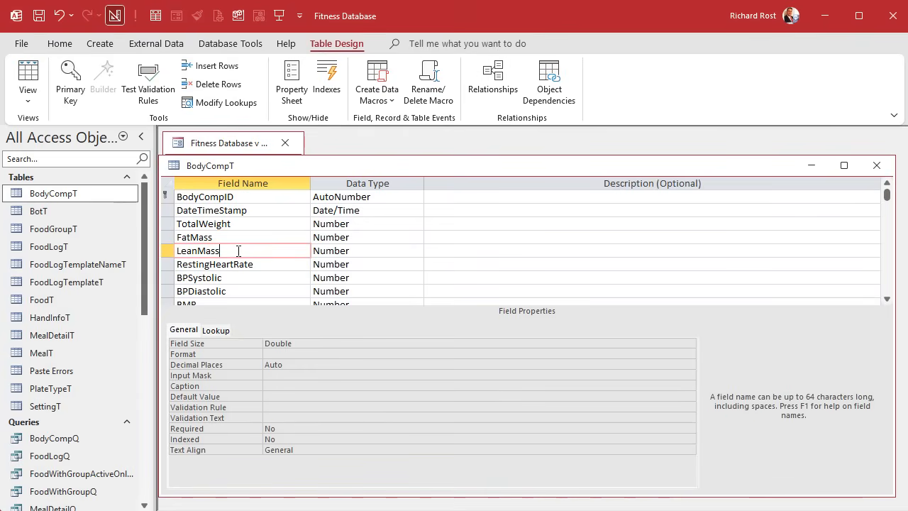
pyautogui.click(286, 399)
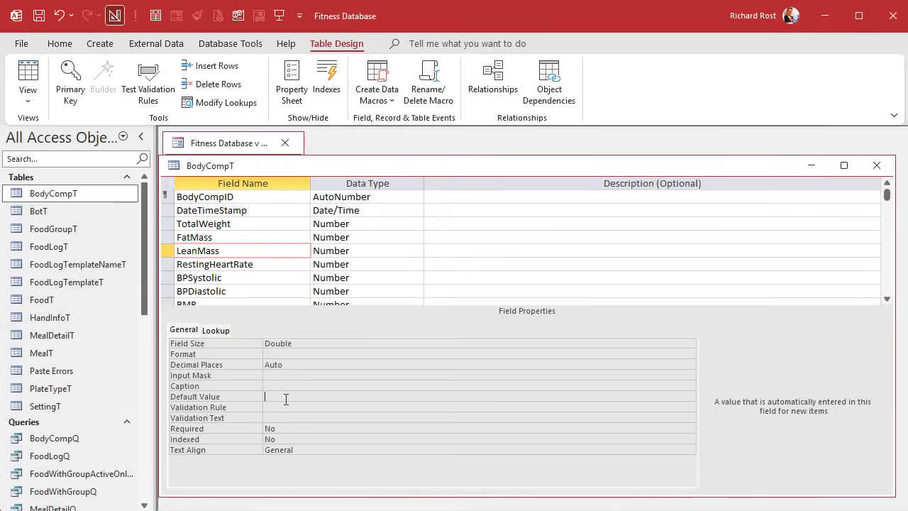
pyautogui.click(295, 407)
pyautogui.write('>')
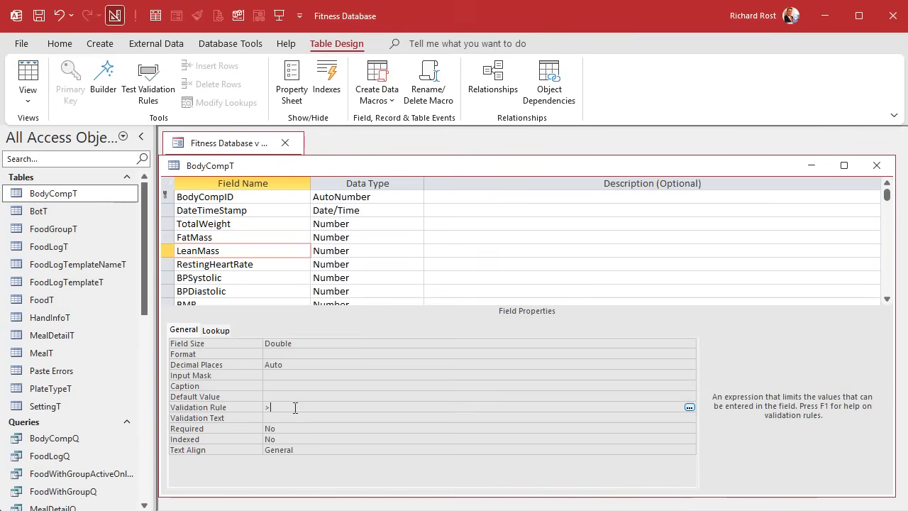
pyautogui.write('0')
pyautogui.press('Return')
pyautogui.hotkey('ctrl', 'v')
pyautogui.hotkey('ctrl', 'shift', 'Right')
pyautogui.write('Lean mass')
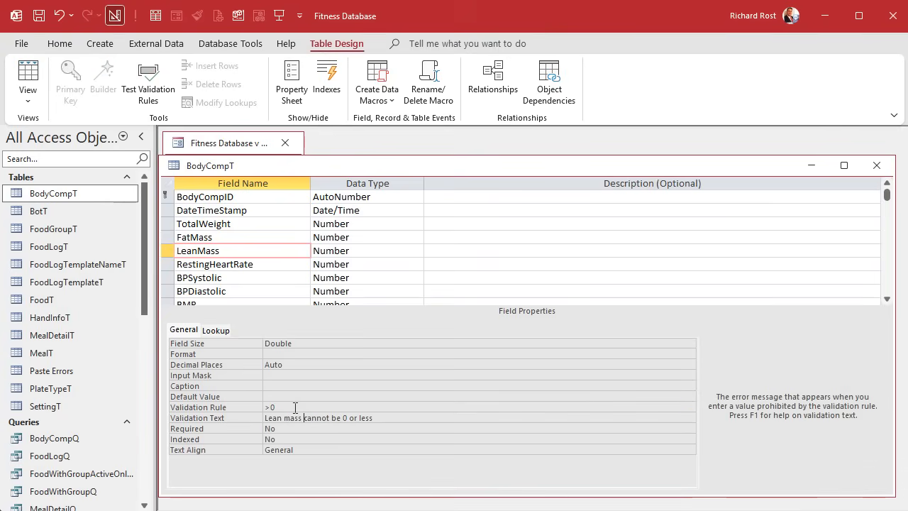
# Step: Check the validation settings of the TotalWeight, FatMass and LeanMass fields
pyautogui.click(295, 407)
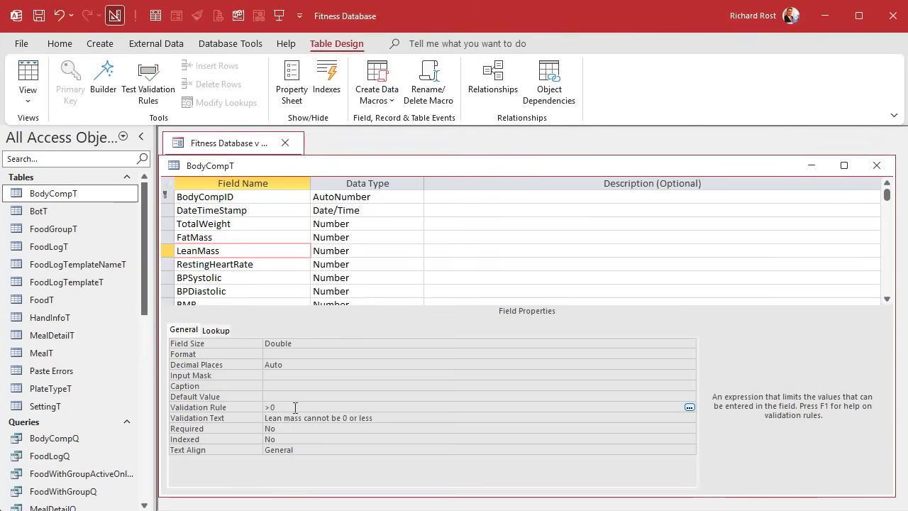
pyautogui.click(250, 225)
pyautogui.click(248, 239)
pyautogui.click(247, 250)
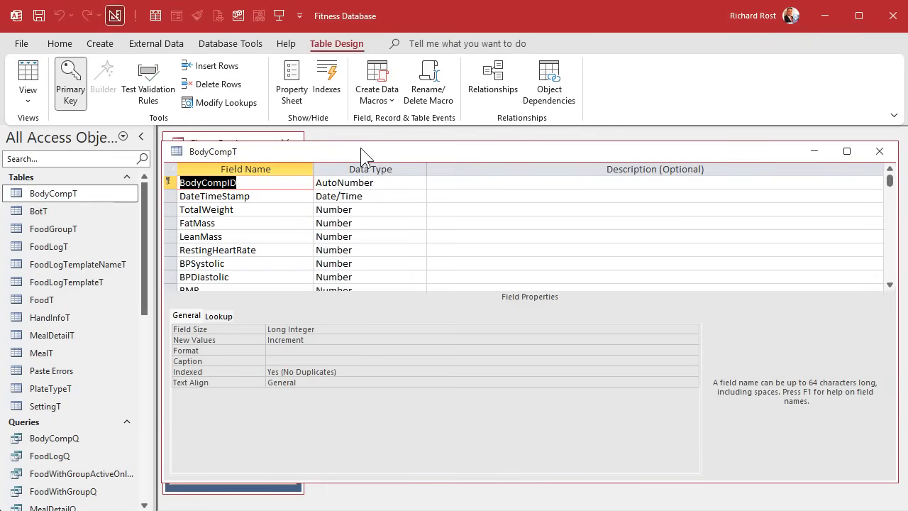
# Step: Compare the validation rule and validation text of the TotalWeight field with those of the FatMass field
pyautogui.click(245, 222)
pyautogui.click(261, 209)
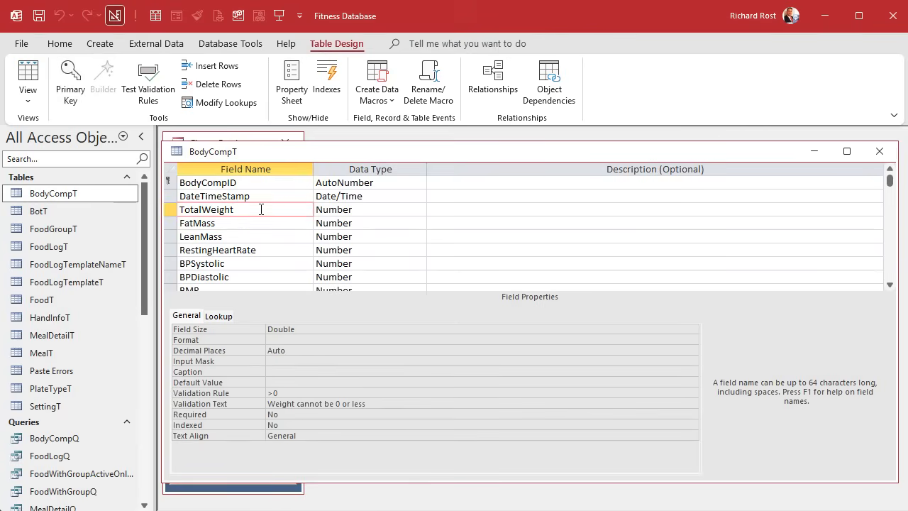
pyautogui.click(253, 222)
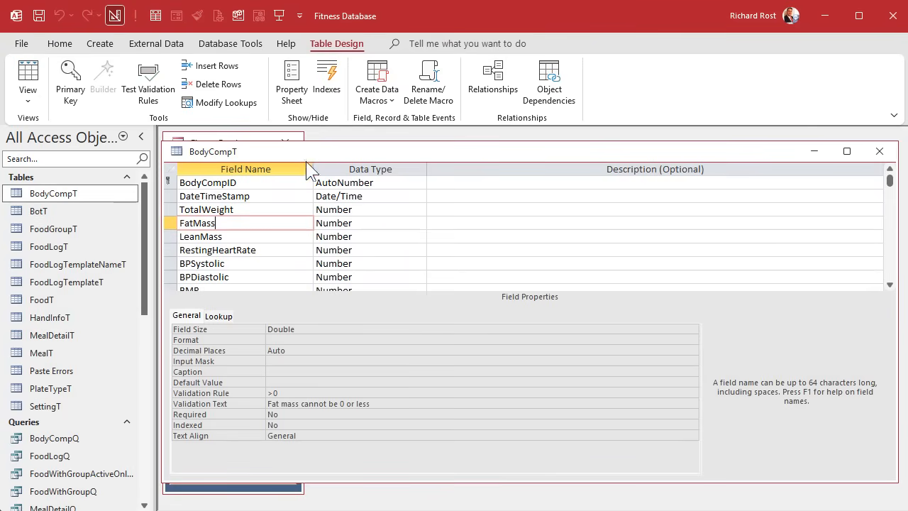
pyautogui.click(264, 214)
pyautogui.click(260, 223)
pyautogui.click(263, 209)
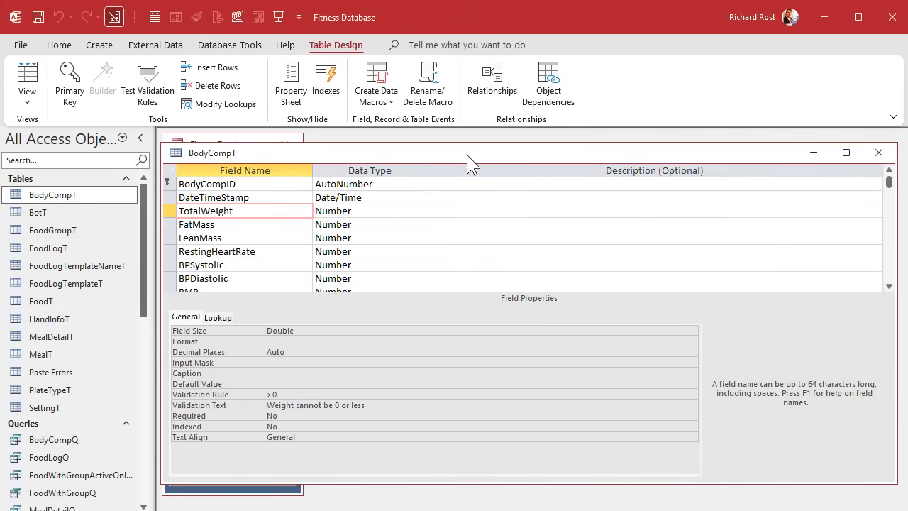
# Step: Open the table properties of BodyCompT and enter the table-level validation rule FatMass < TotalWeight
pyautogui.click(292, 92)
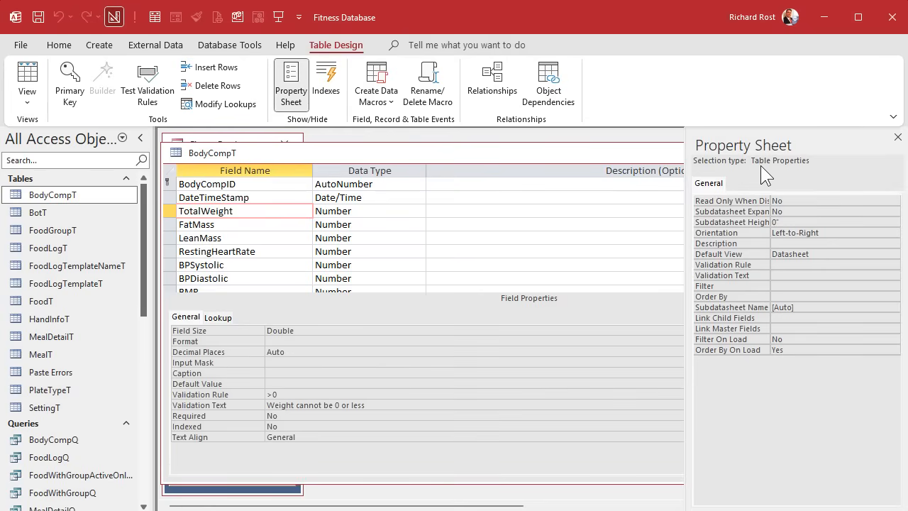
pyautogui.click(815, 265)
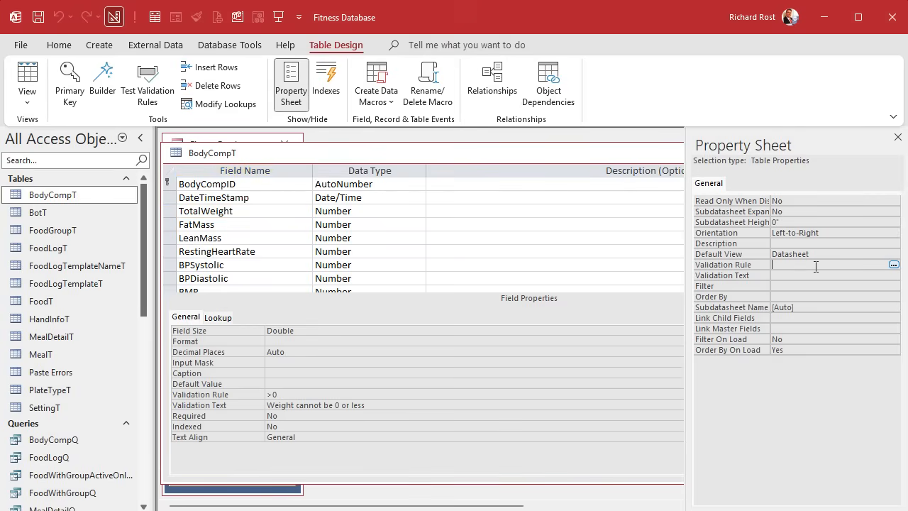
pyautogui.hotkey('shift', 'F2')
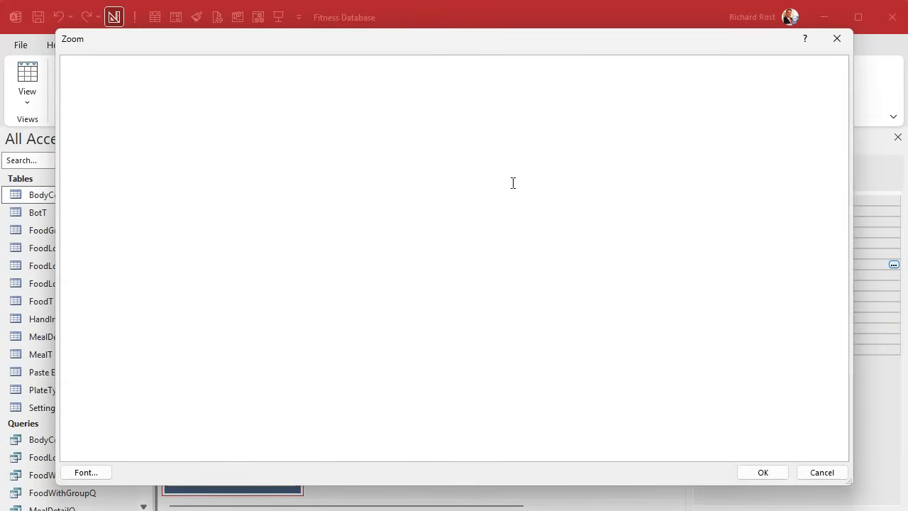
pyautogui.write('FatMass <')
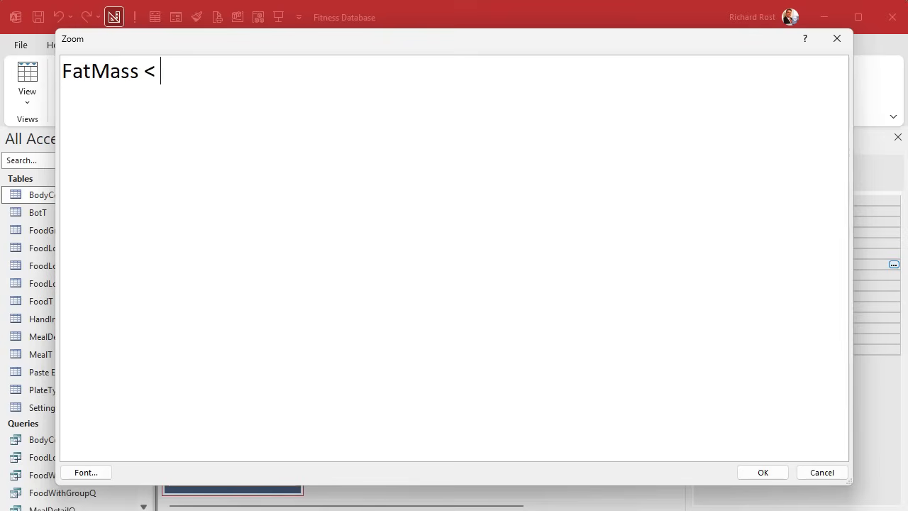
pyautogui.write(' TotalWeight')
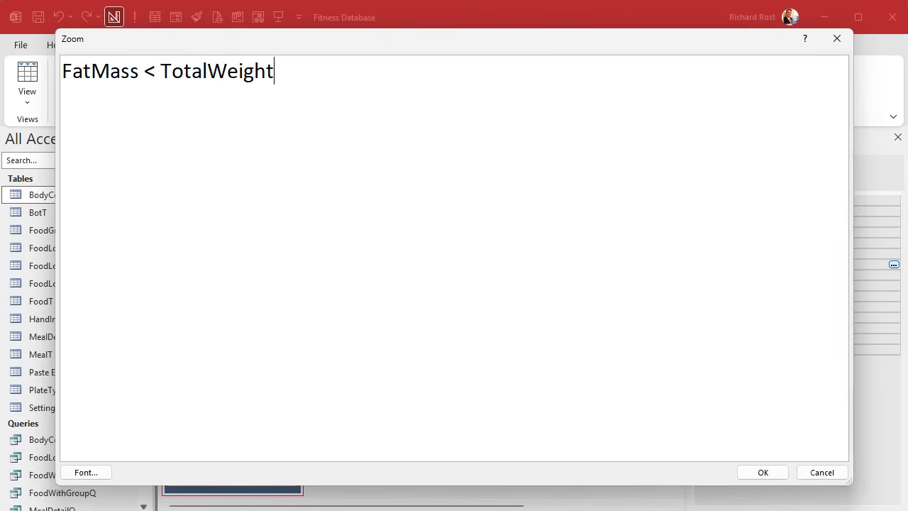
pyautogui.click(762, 472)
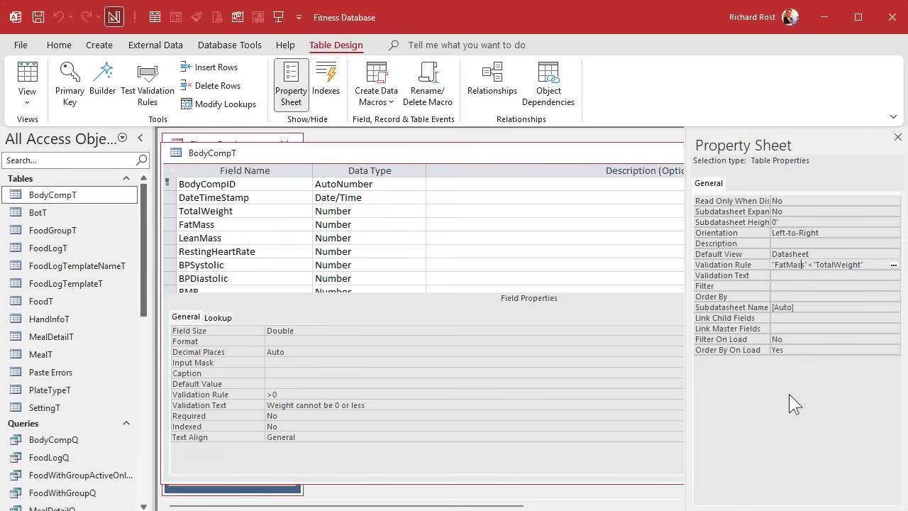
# Step: Correct the table validation rule to [FatMass]<[TotalWeight] and save the table without testing the existing data
pyautogui.hotkey('shift', 'F2')
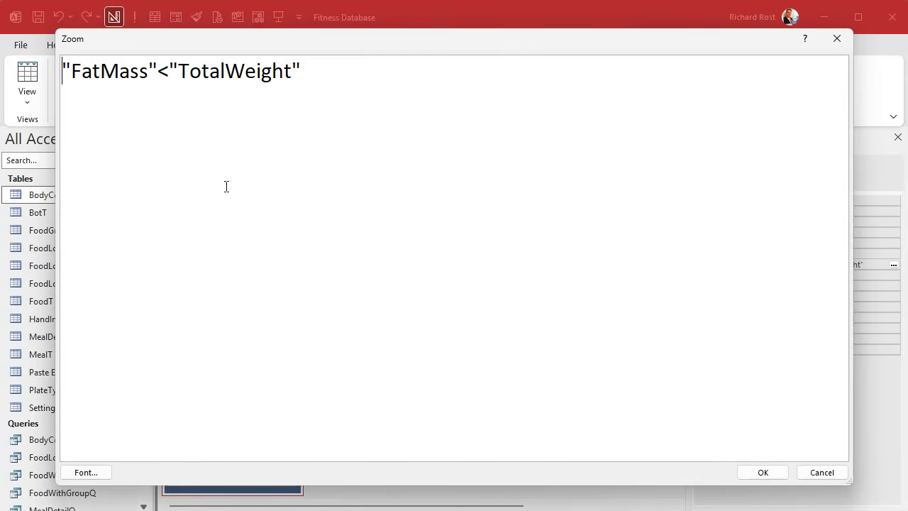
pyautogui.click(66, 68)
pyautogui.moveTo(66, 68); pyautogui.dragTo(62, 68)
pyautogui.write('[')
pyautogui.press('Right')
pyautogui.press('Right')
pyautogui.press('Right')
pyautogui.press('Right')
pyautogui.press('Right')
pyautogui.press('Right')
pyautogui.press('Right')
pyautogui.press('Delete')
pyautogui.write(']')
pyautogui.press('Right')
pyautogui.press('Right')
pyautogui.press('BackSpace')
pyautogui.write('[')
pyautogui.press('End')
pyautogui.press('BackSpace')
pyautogui.write(']')
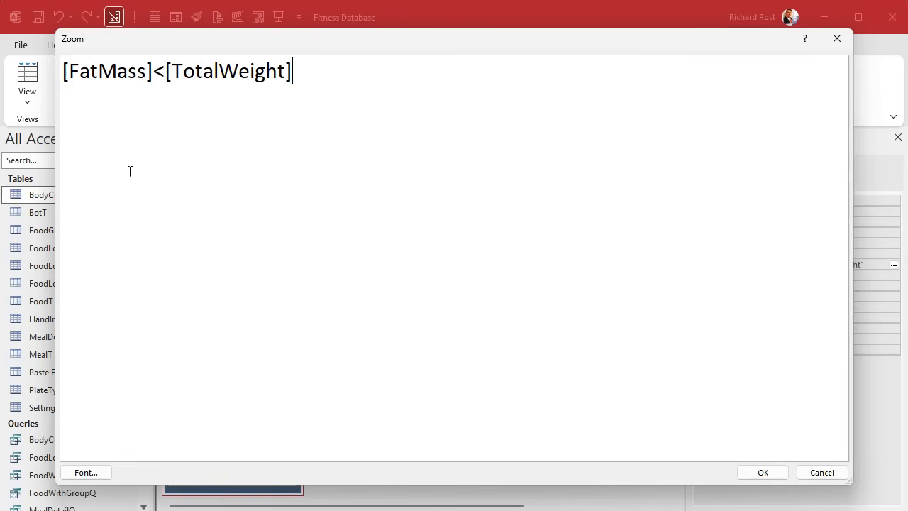
pyautogui.click(762, 472)
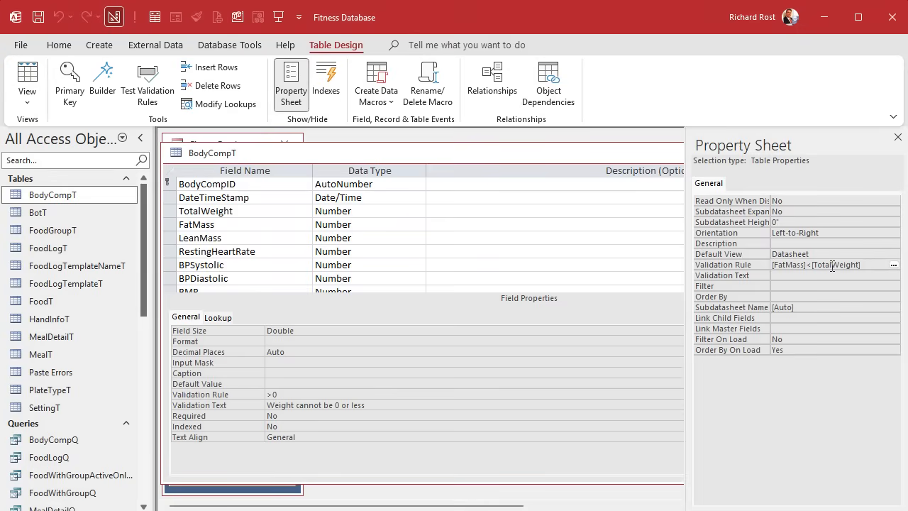
pyautogui.hotkey('ctrl', 's')
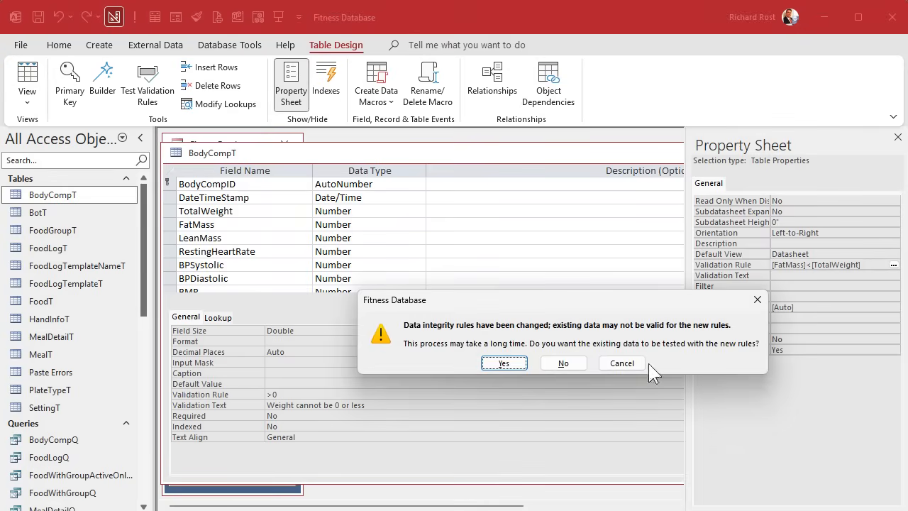
pyautogui.click(565, 368)
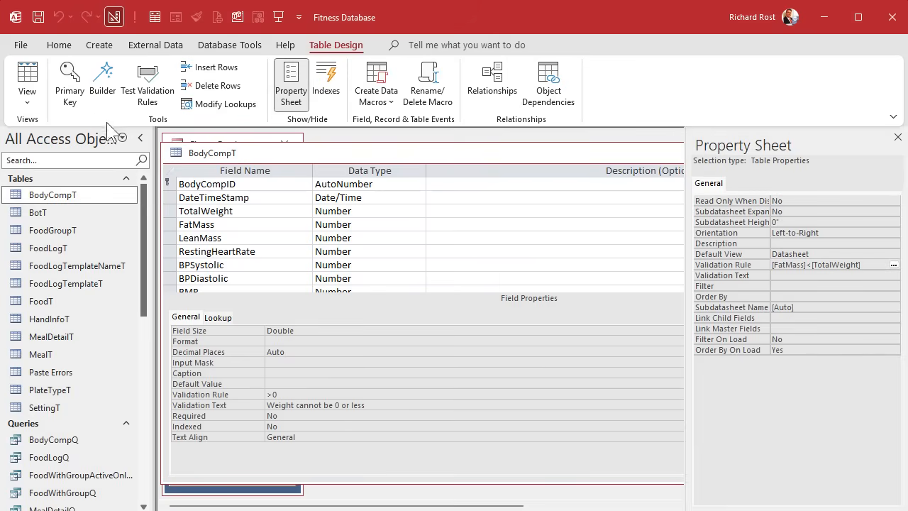
# Step: Test the table rule in the datasheet by entering 20 and then 400 as FatMass in the first record
pyautogui.click(30, 76)
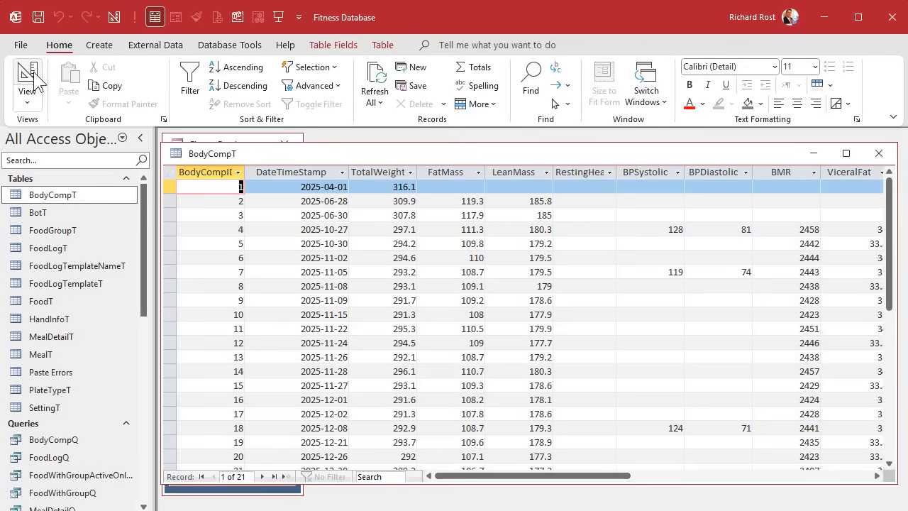
pyautogui.click(448, 189)
pyautogui.write('20')
pyautogui.press('Down')
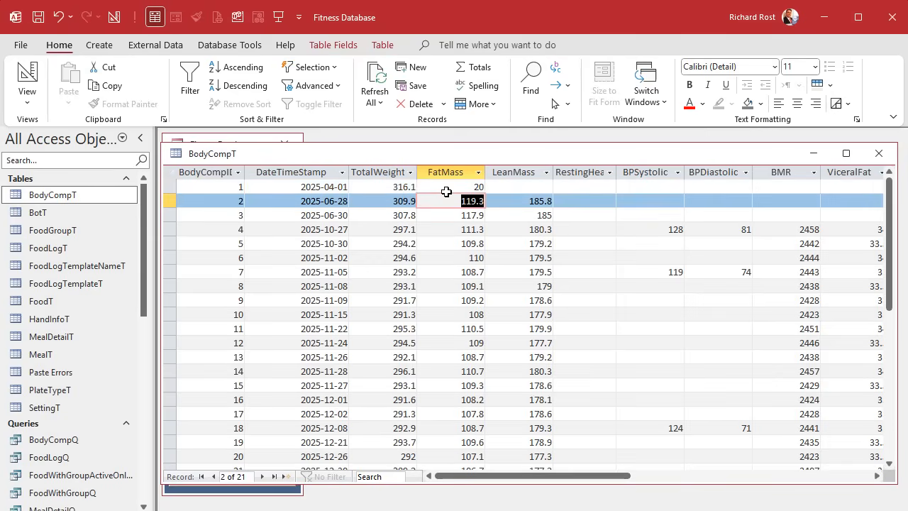
pyautogui.press('Up')
pyautogui.write('400')
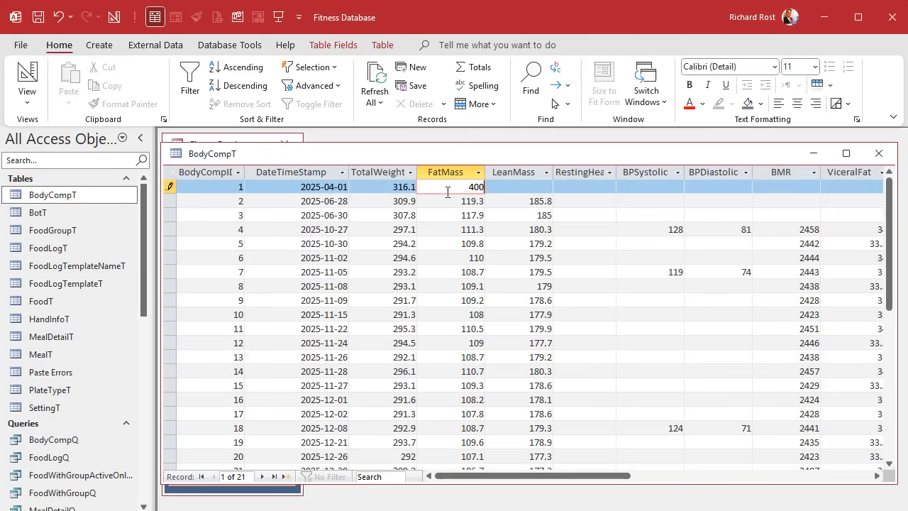
pyautogui.press('Down')
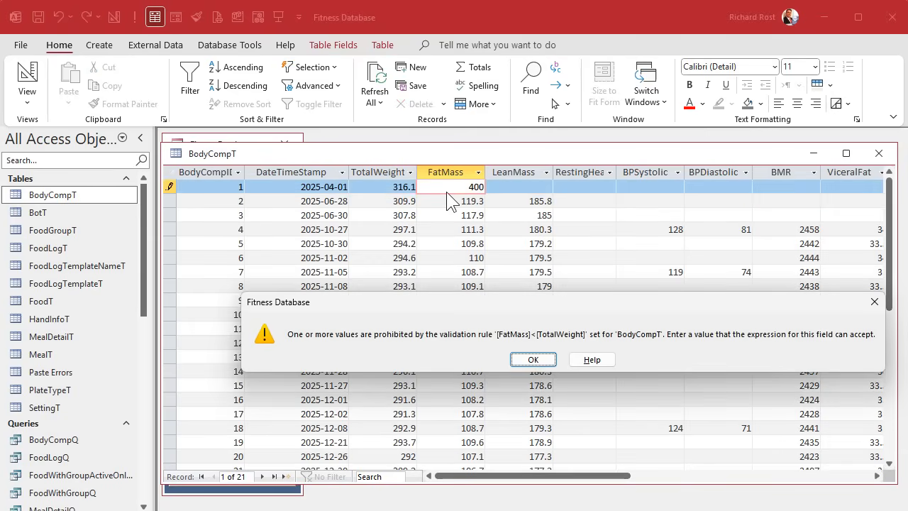
pyautogui.press('Return')
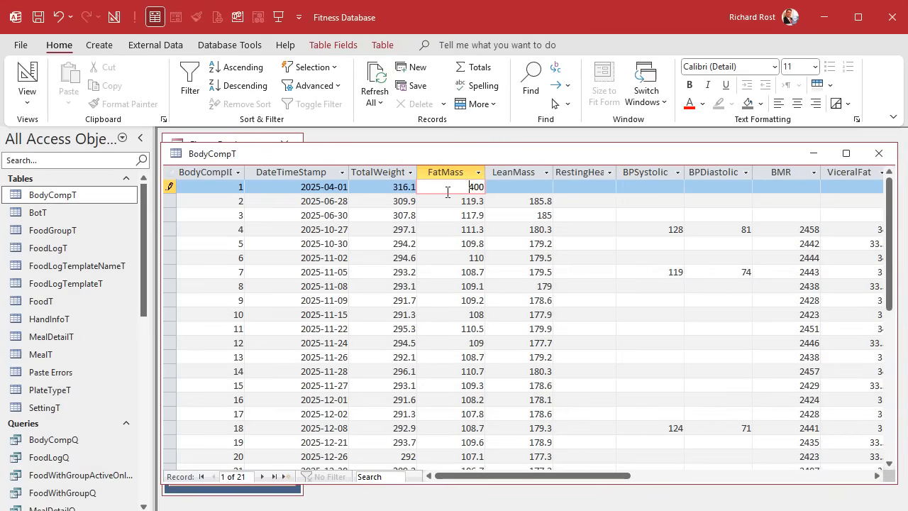
# Step: Clear the FatMass test value from the first record and commit the record
pyautogui.press('Delete')
pyautogui.press('Delete')
pyautogui.press('Delete')
pyautogui.press('Down')
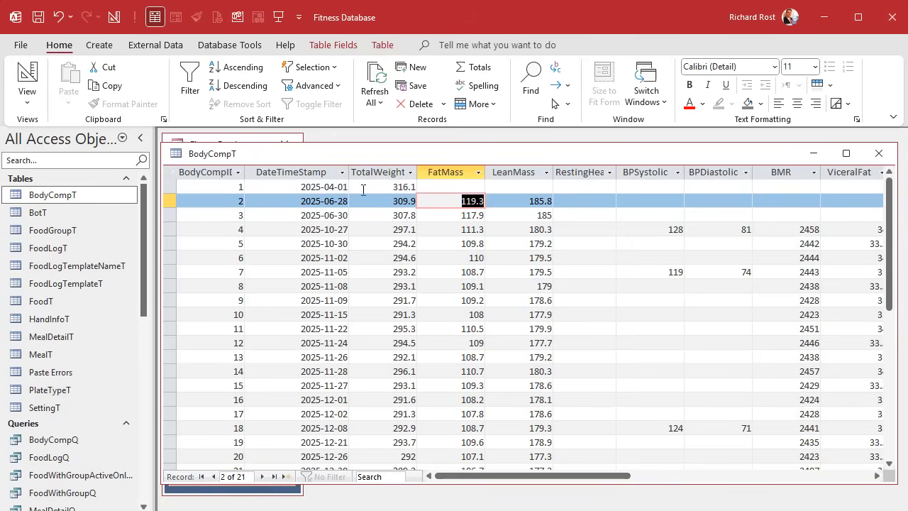
# Step: Return to the table design and set the table validation text to "Fat mass needs to be less than total weight"
pyautogui.click(27, 78)
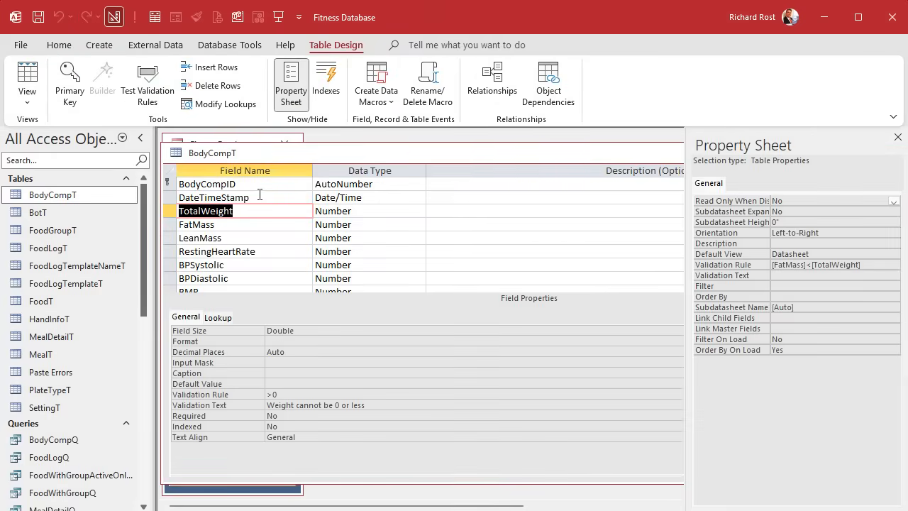
pyautogui.click(798, 275)
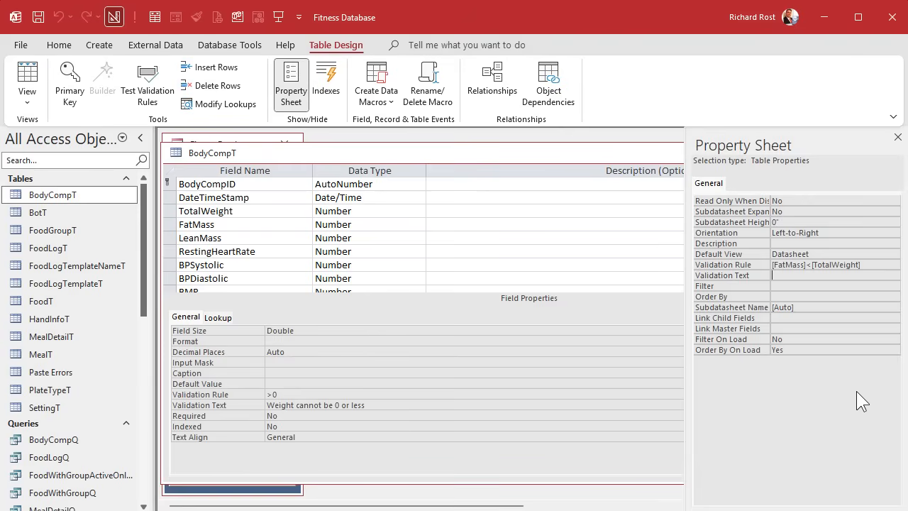
pyautogui.write('Fat mass ')
pyautogui.write('needs to be les')
pyautogui.write('s than total weight')
pyautogui.press('Return')
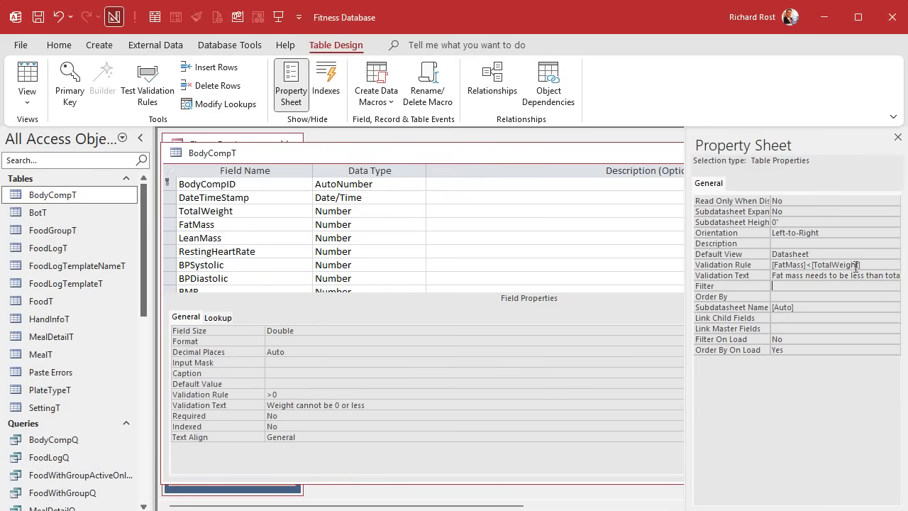
# Step: Try to save the table with the validation rule Nz([FatMass],0)<[TotalWeight], without testing the existing data
pyautogui.click(833, 264)
pyautogui.hotkey('shift', 'F2')
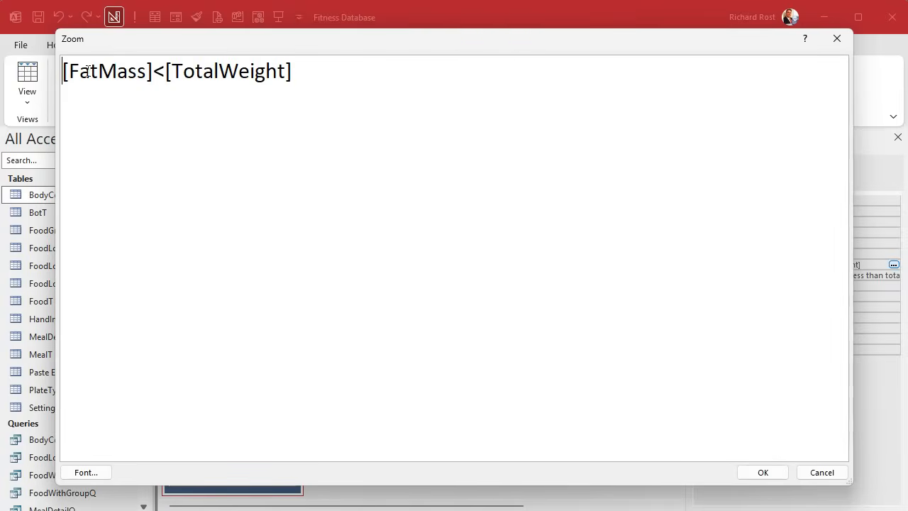
pyautogui.write('Nz(')
pyautogui.press('Right')
pyautogui.press('Right')
pyautogui.press('Right')
pyautogui.press('Right')
pyautogui.press('Right')
pyautogui.press('Right')
pyautogui.press('Right')
pyautogui.press('Right')
pyautogui.press('Right')
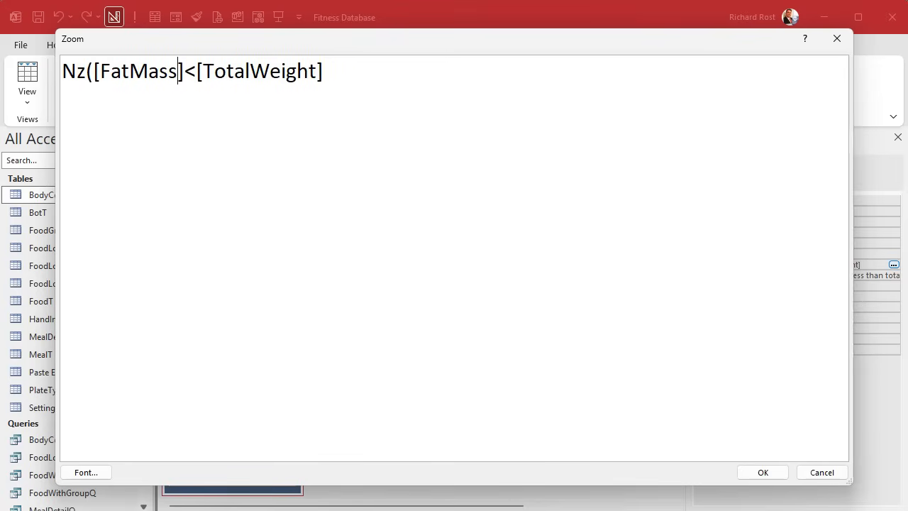
pyautogui.write(',0)')
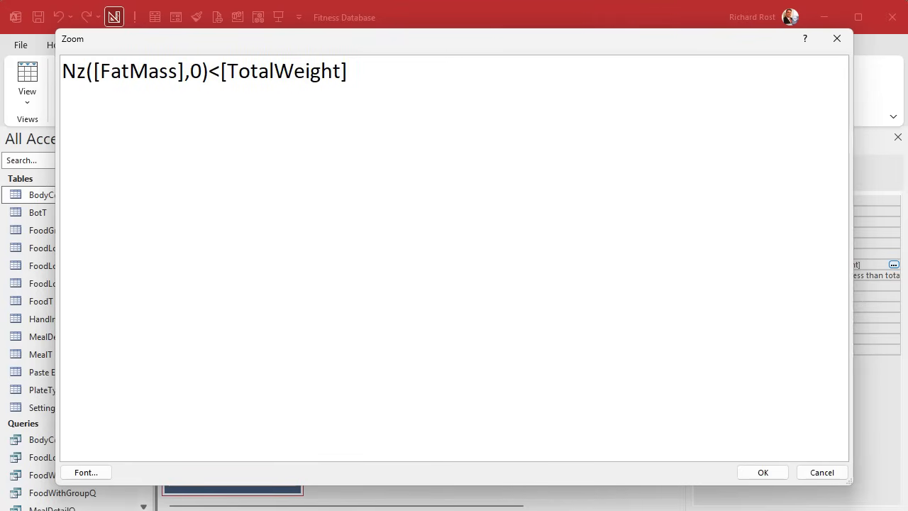
pyautogui.click(765, 475)
pyautogui.hotkey('ctrl', 's')
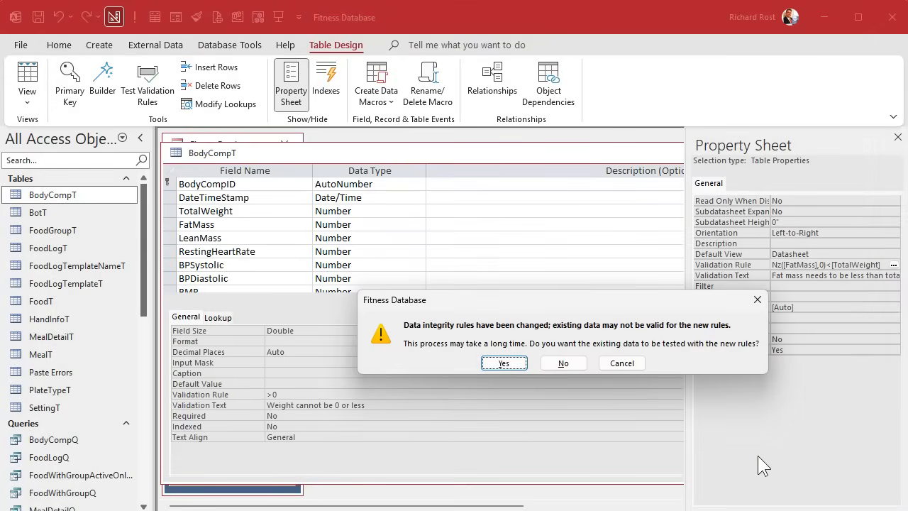
pyautogui.click(572, 364)
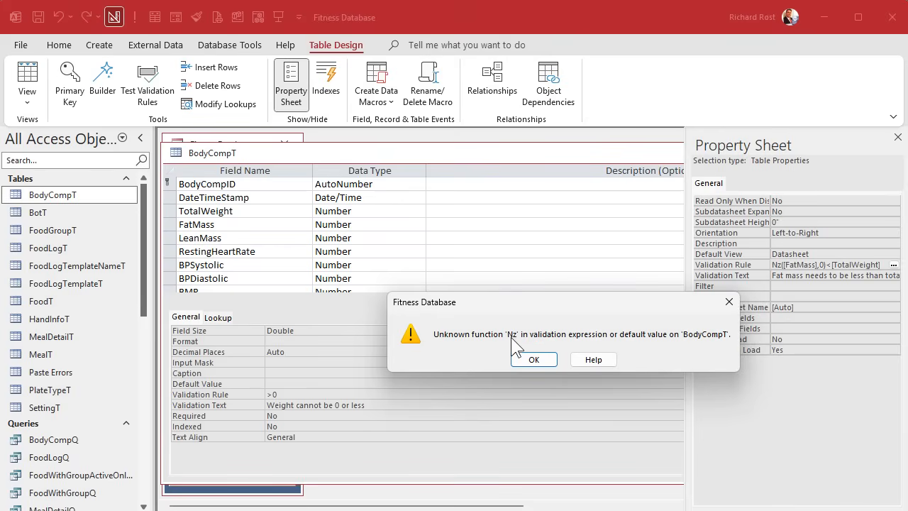
pyautogui.click(533, 359)
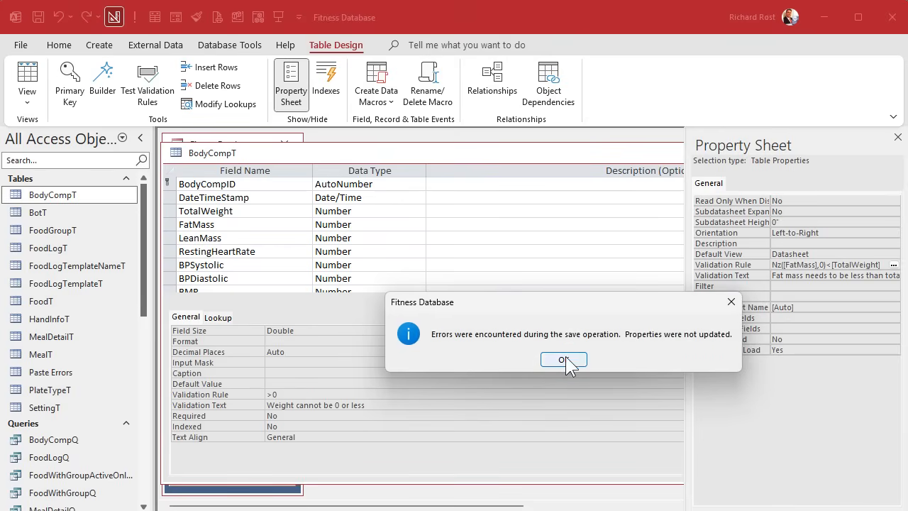
pyautogui.click(566, 362)
# Step: Remove the Nz function from the table validation rule, restoring it to [FatMass]<[TotalWeight]
pyautogui.click(797, 264)
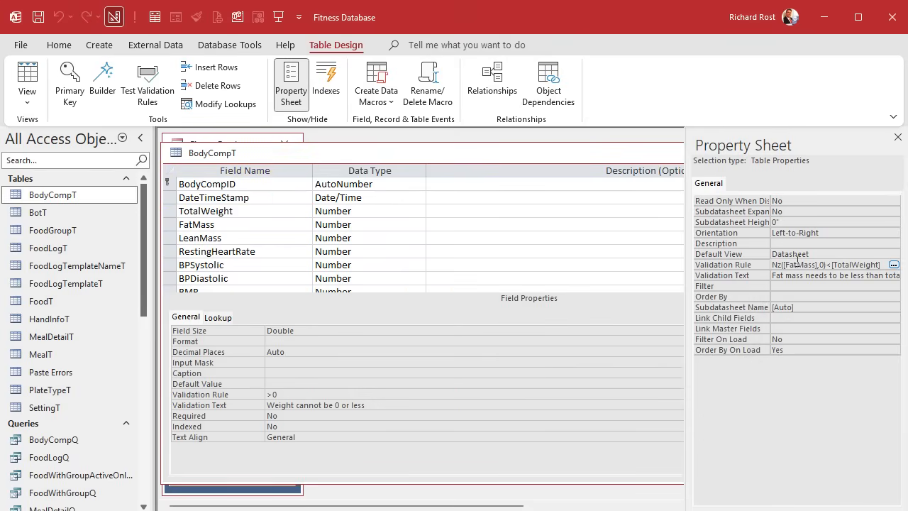
pyautogui.hotkey('shift', 'F2')
pyautogui.moveTo(95, 70); pyautogui.dragTo(62, 78)
pyautogui.press('Delete')
pyautogui.moveTo(153, 69); pyautogui.dragTo(181, 69)
pyautogui.press('Delete')
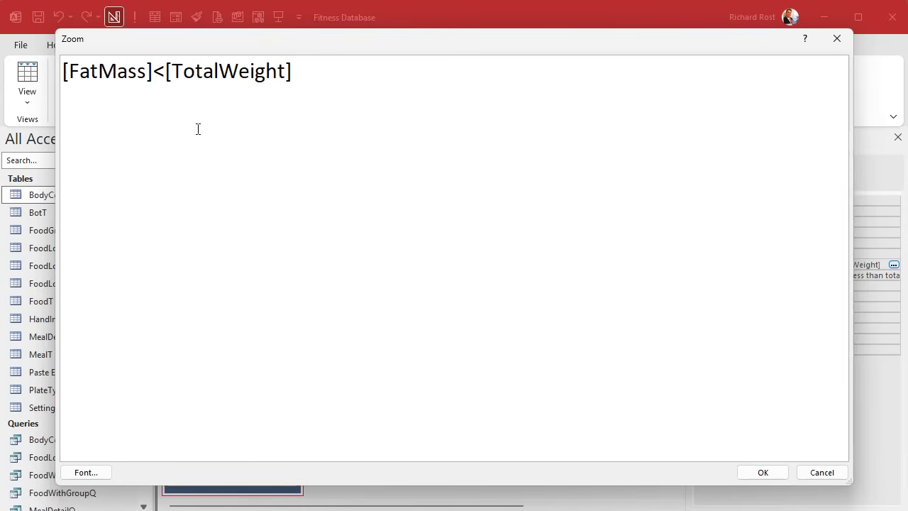
pyautogui.click(754, 474)
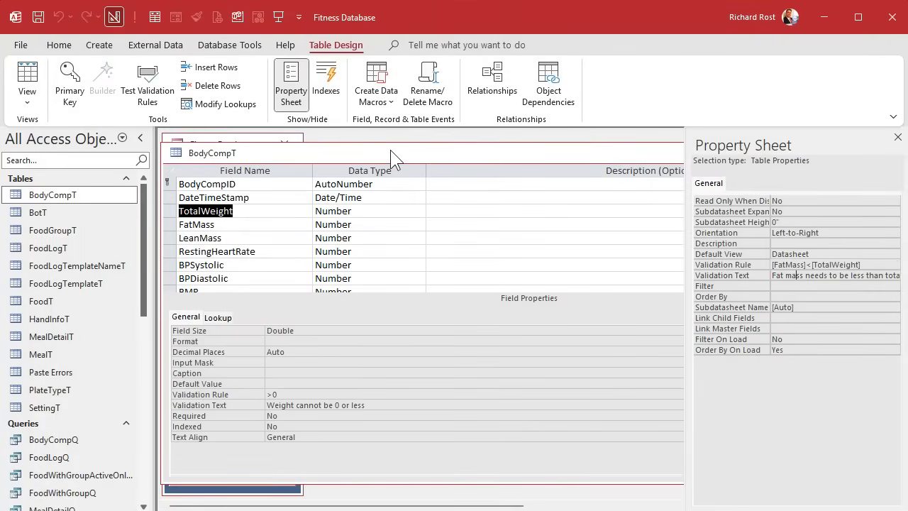
# Step: Show the BodyCompT records in the datasheet and select the BMR column
pyautogui.click(26, 80)
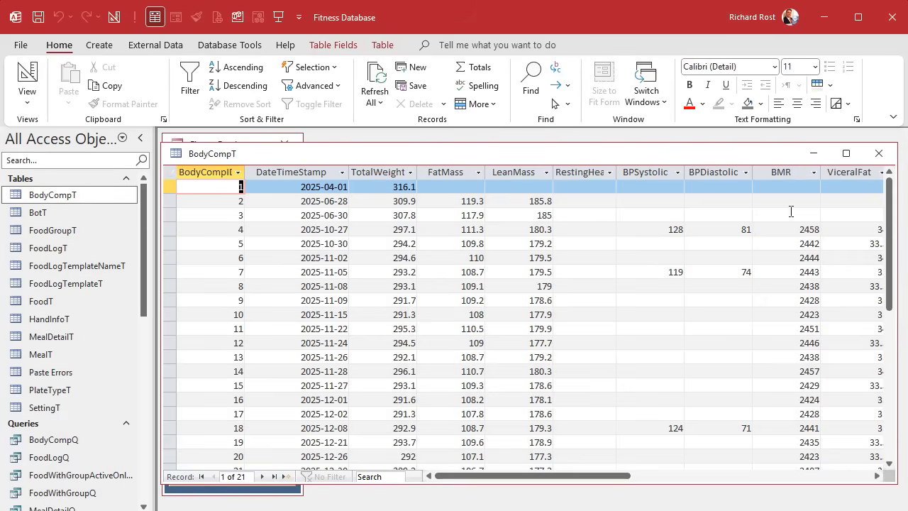
pyautogui.click(790, 173)
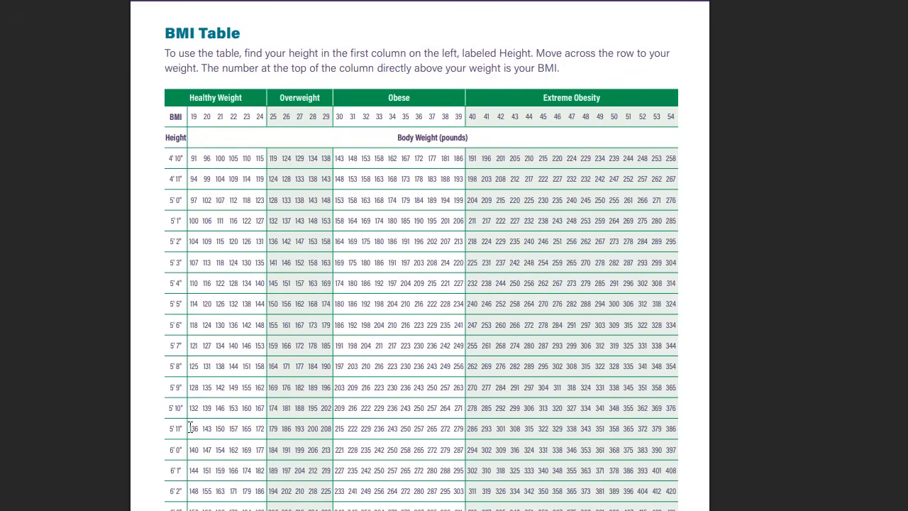
# Step: In the BMI Table document, highlight the healthy weight values in the 5'11" height row
pyautogui.moveTo(190, 426); pyautogui.dragTo(265, 428)
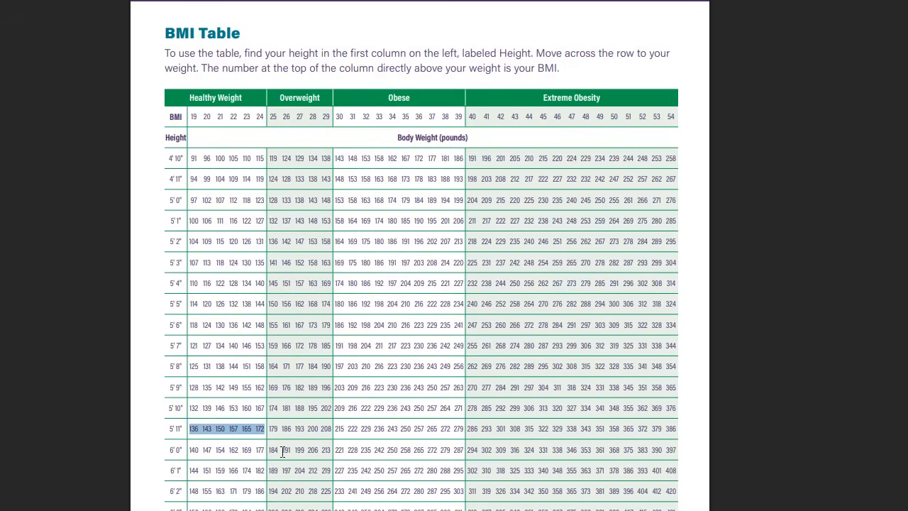
# Step: Highlight the weight 172 in the 5'11" row of the BMI Table and the word BMI in its heading
pyautogui.doubleClick(259, 428)
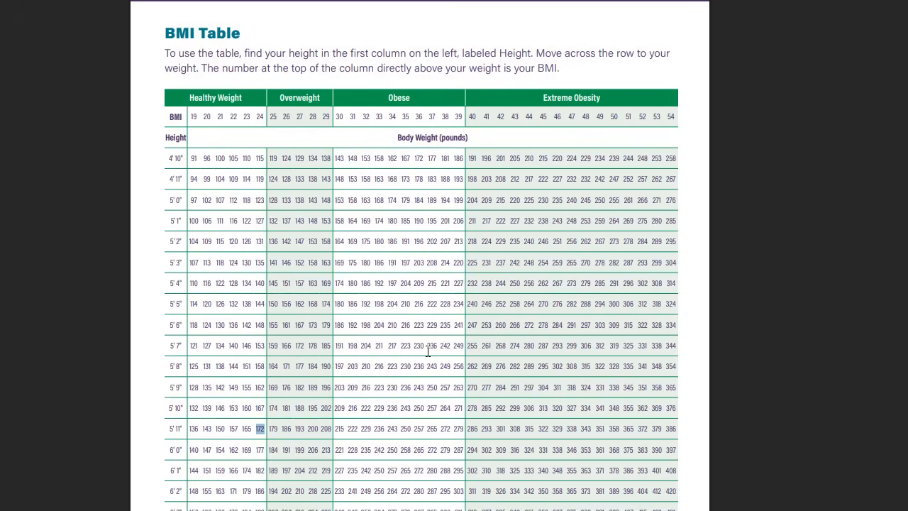
pyautogui.doubleClick(171, 33)
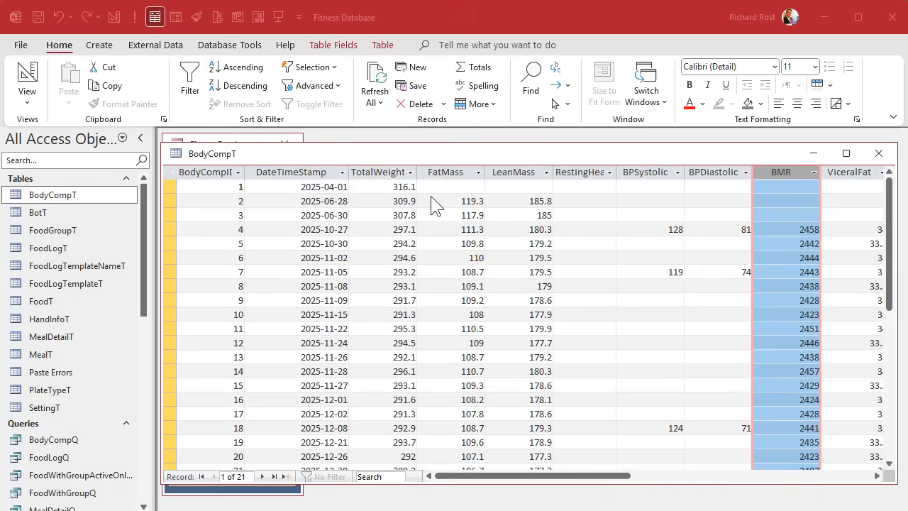
# Step: Back in Access, close the BodyCompT table and show the BodyCompQ query results with the BodyFatPct column selected
pyautogui.click(423, 148)
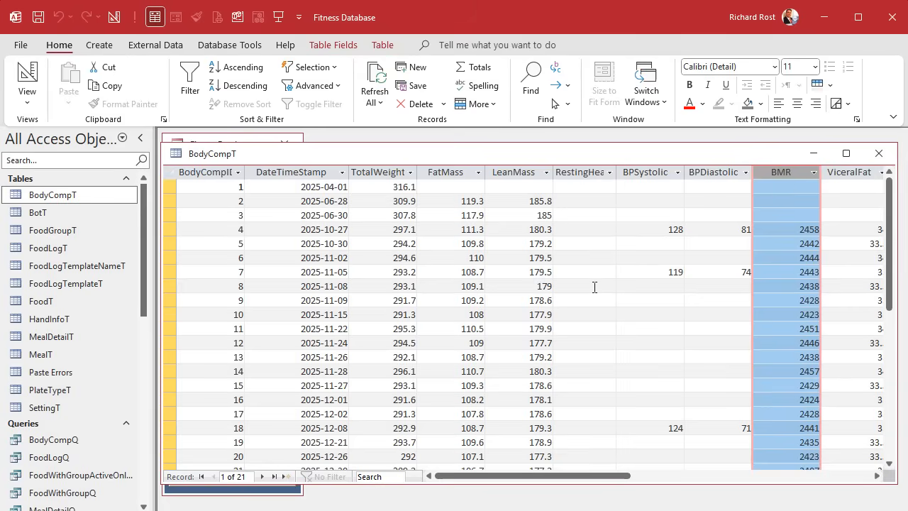
pyautogui.click(879, 154)
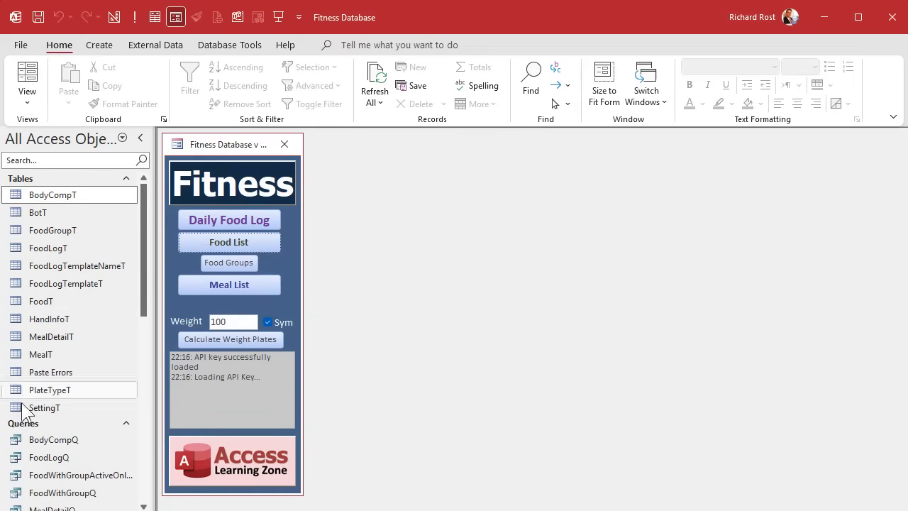
pyautogui.doubleClick(44, 440)
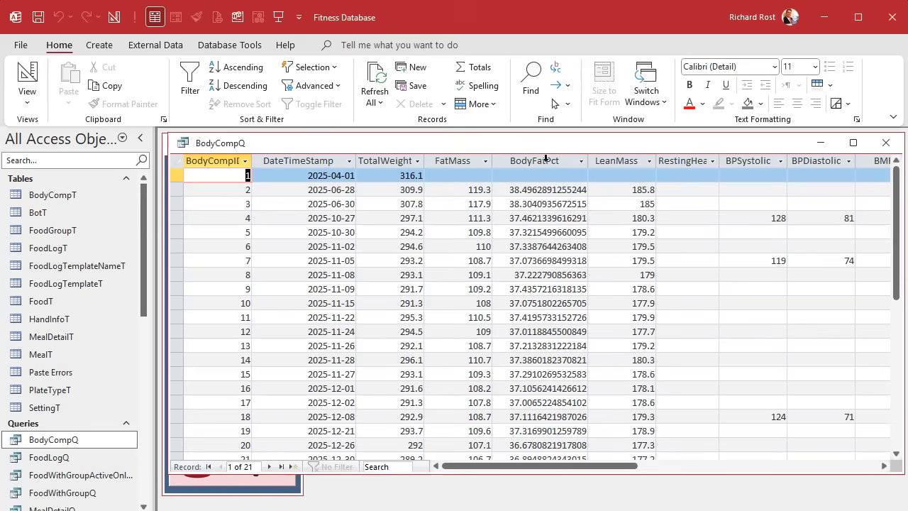
pyautogui.click(547, 160)
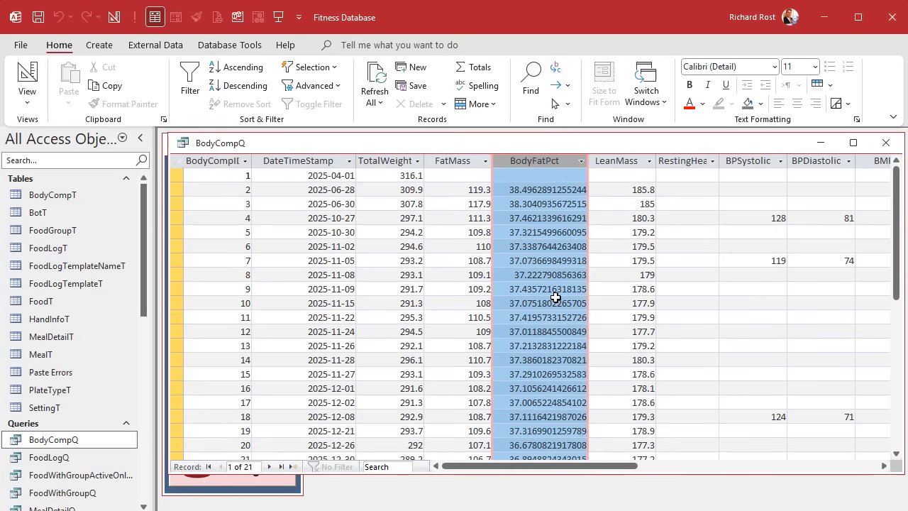